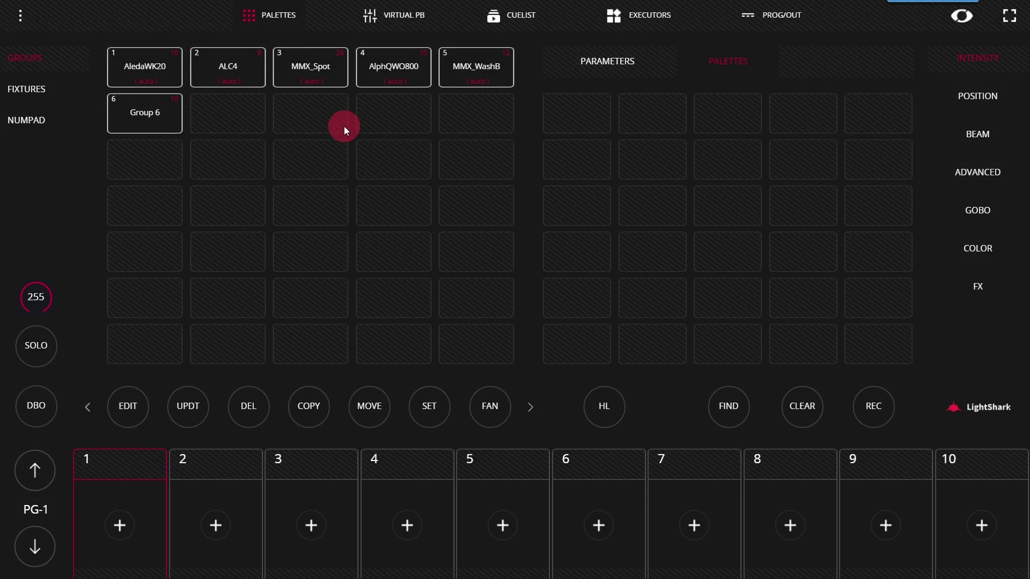
Step: Select the AledaWK20 group and apply the Full Open intensity palette and position Palette 2
{"action": "left_click", "coordinate": [156, 68]}
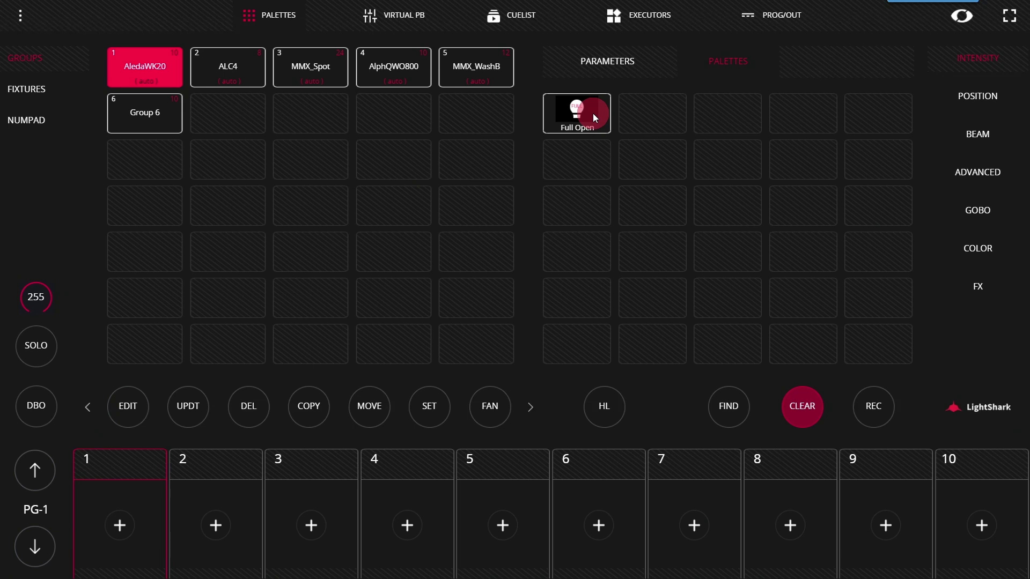
{"action": "left_click", "coordinate": [977, 95]}
{"action": "left_click", "coordinate": [973, 209]}
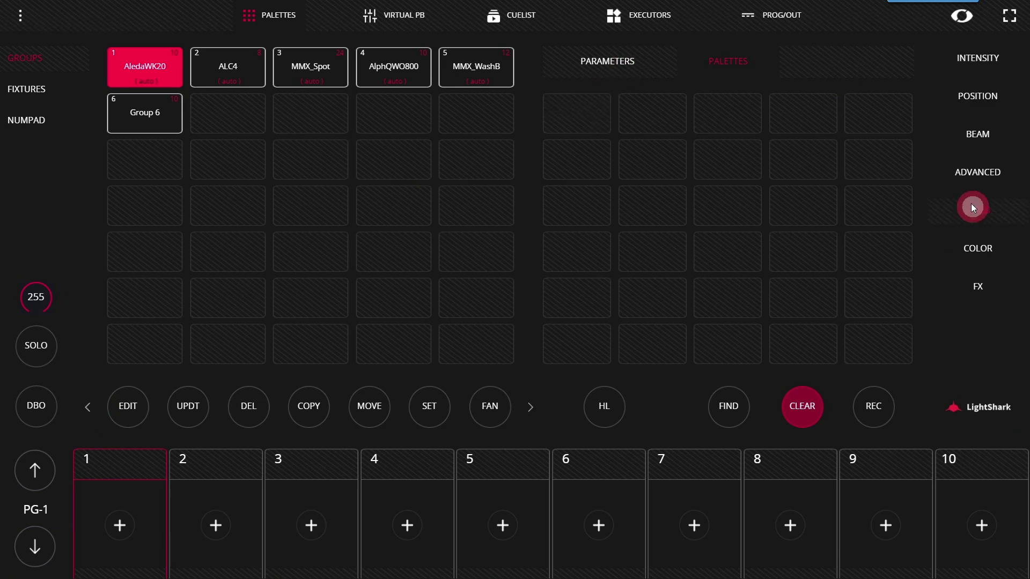
{"action": "left_click", "coordinate": [933, 94]}
{"action": "left_click", "coordinate": [582, 110]}
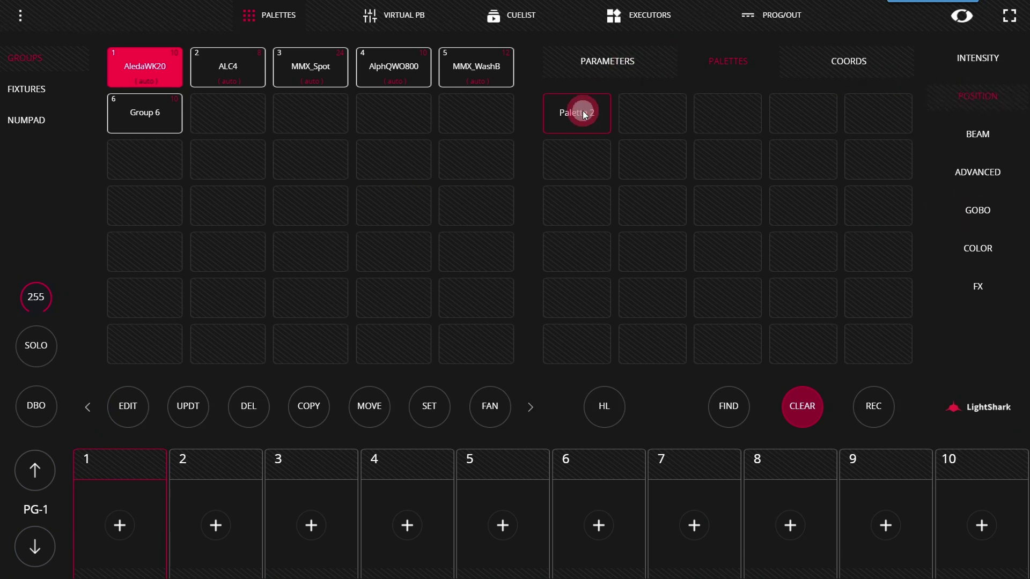
Step: Apply the RED colour palette to the selected group and record the look as the first cue on playback 1
{"action": "left_click", "coordinate": [988, 257]}
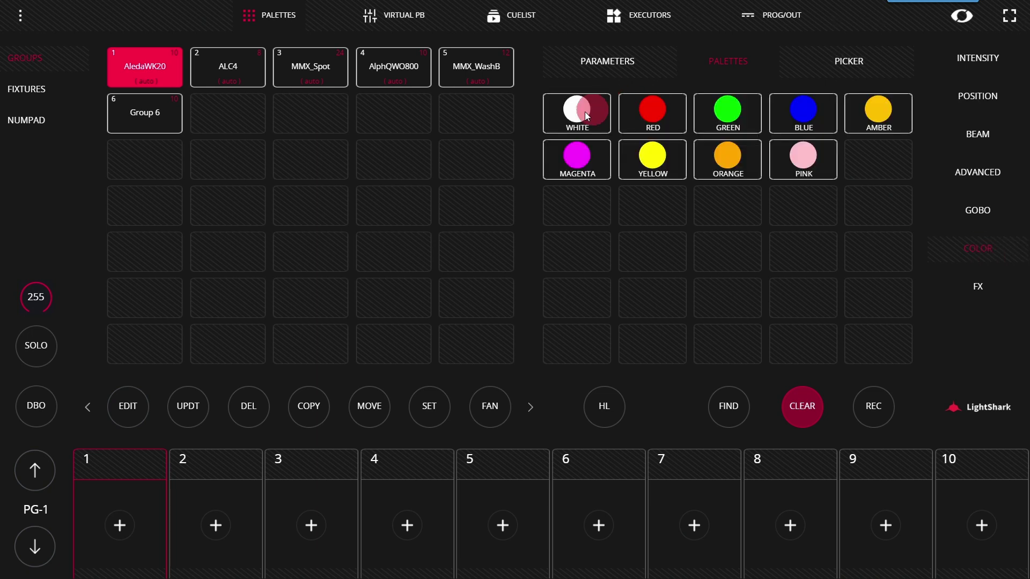
{"action": "left_click", "coordinate": [660, 117]}
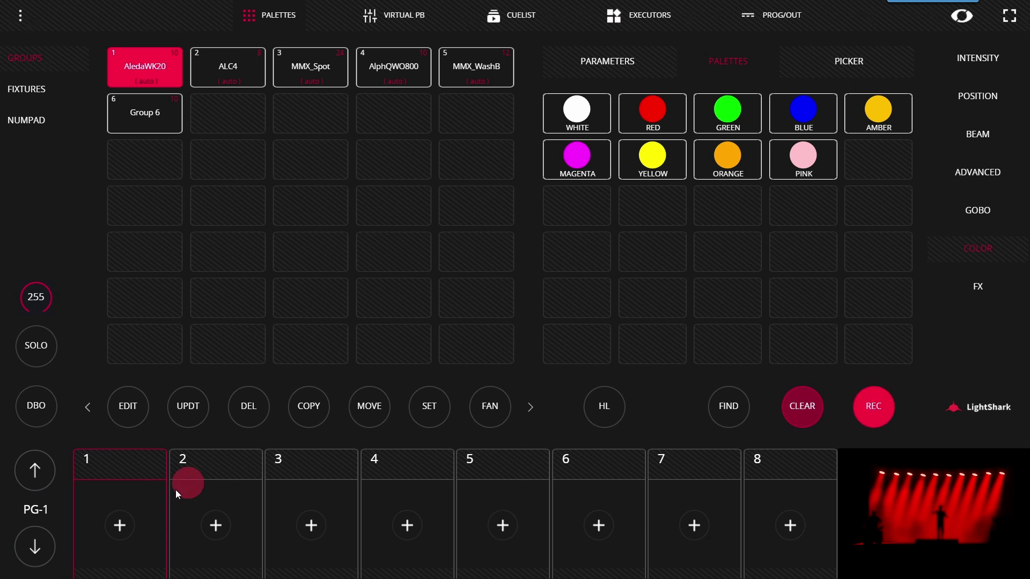
{"action": "left_click", "coordinate": [122, 528]}
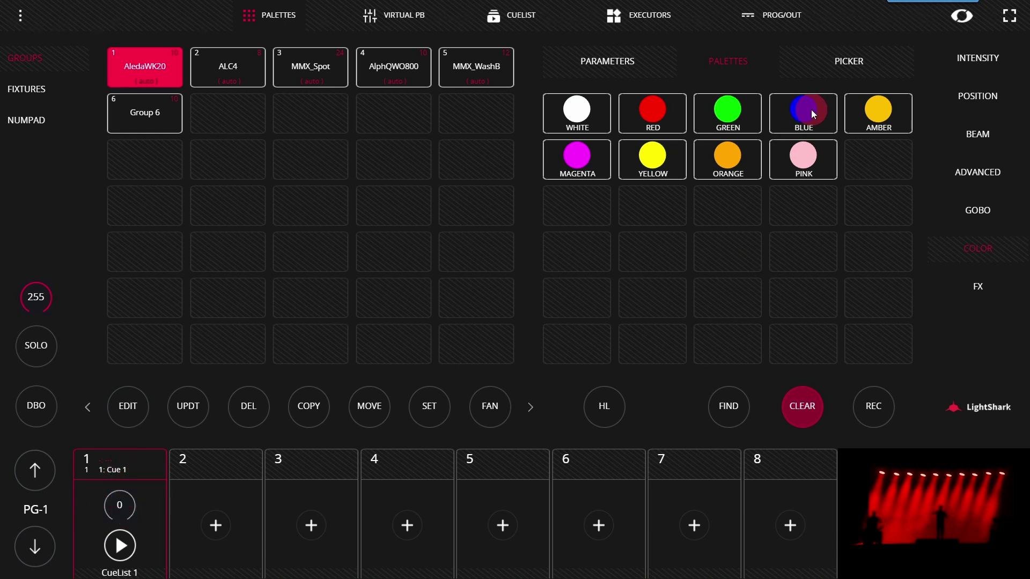
Step: Record the group's BLUE colour look as a second cue on playback 1
{"action": "left_click", "coordinate": [872, 409]}
{"action": "left_click", "coordinate": [289, 438]}
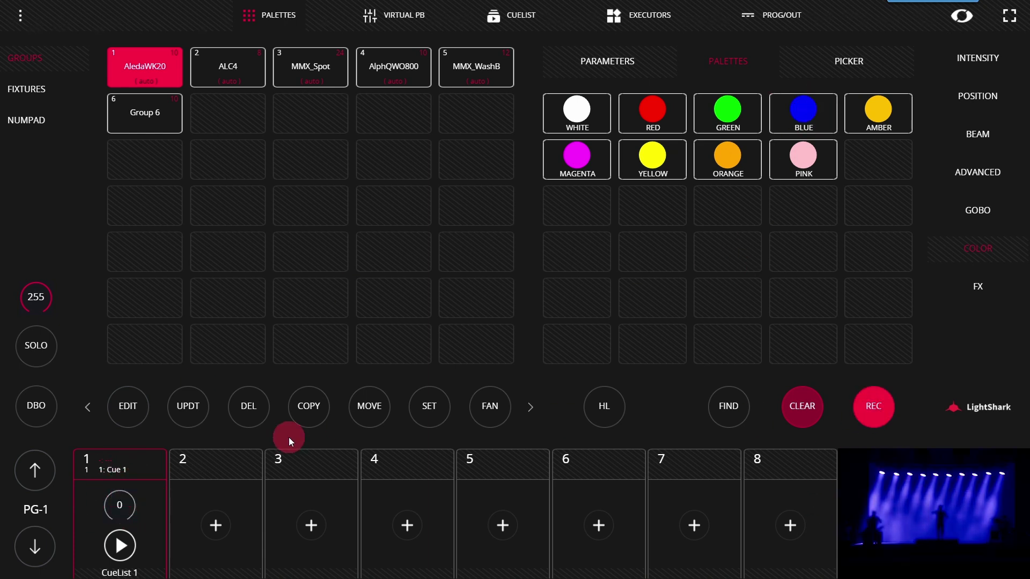
{"action": "left_click", "coordinate": [120, 505]}
Step: Open playback 1's cuelist and examine the wait and name settings of its recorded cues
{"action": "left_click", "coordinate": [120, 465]}
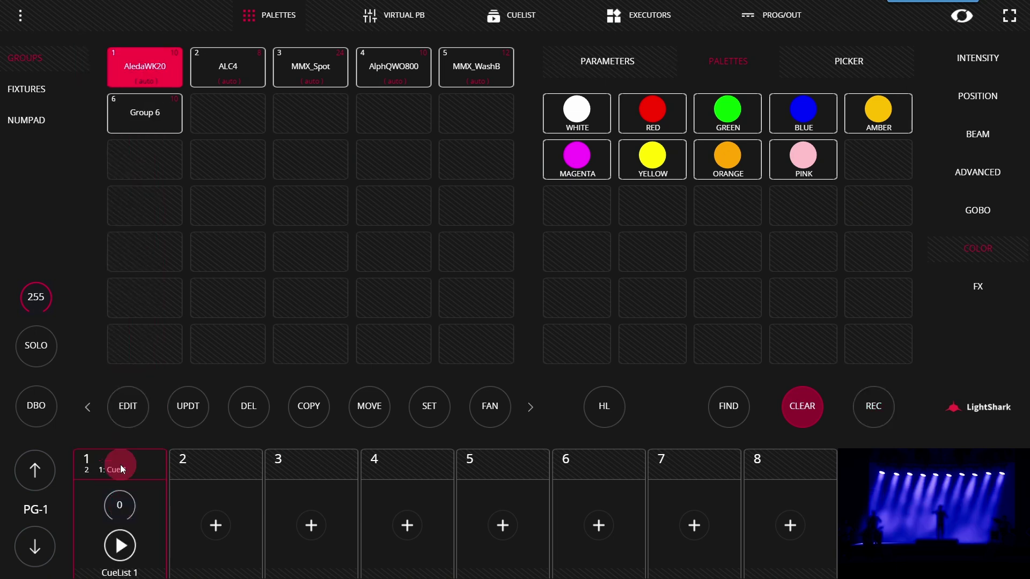
{"action": "left_click", "coordinate": [132, 465]}
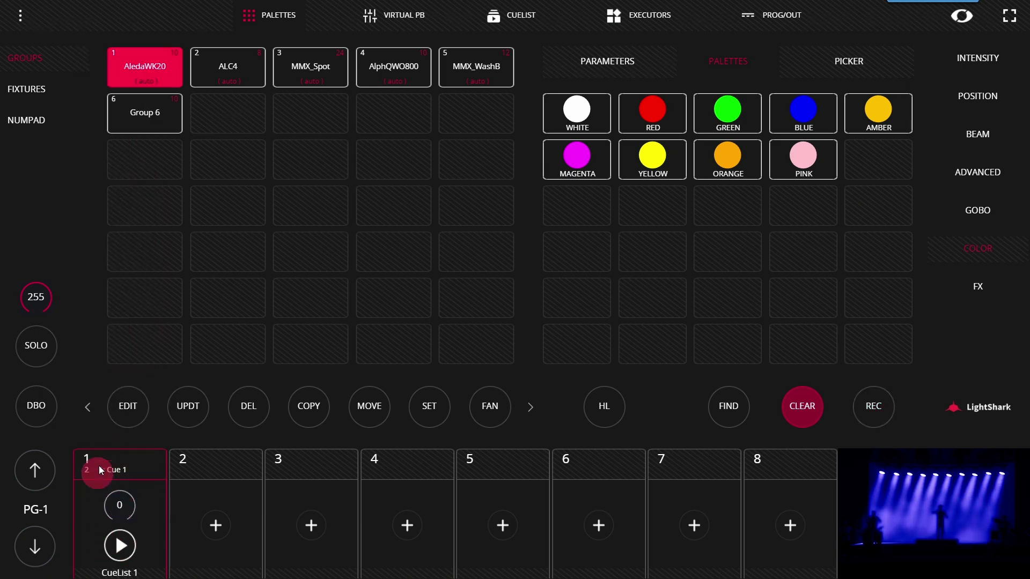
{"action": "left_click", "coordinate": [125, 457]}
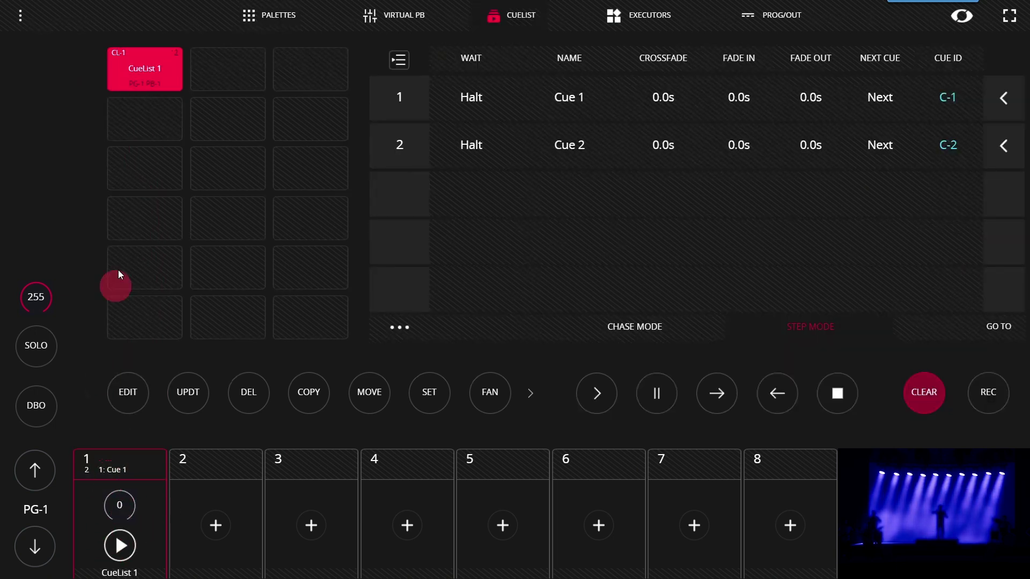
{"action": "left_click", "coordinate": [472, 133]}
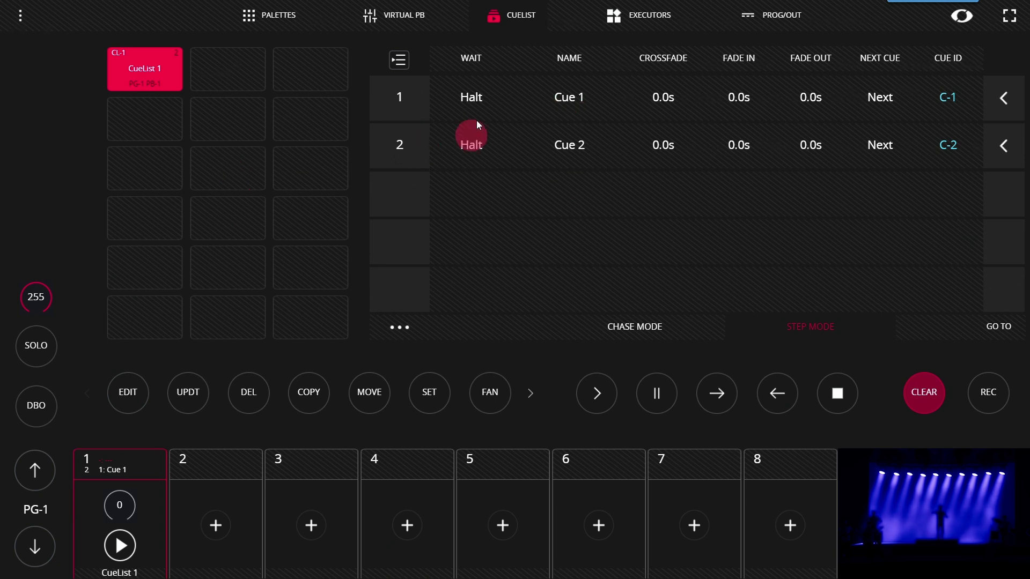
{"action": "left_click", "coordinate": [535, 139]}
Step: Return to the palettes view and clear the programmer
{"action": "left_click", "coordinate": [269, 16]}
{"action": "left_click", "coordinate": [557, 385]}
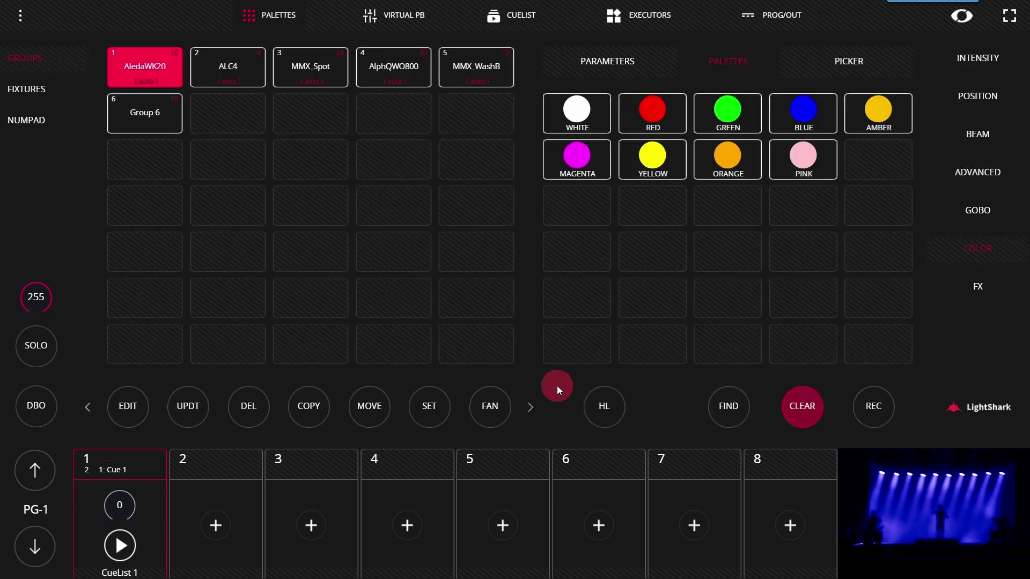
{"action": "left_click", "coordinate": [805, 407]}
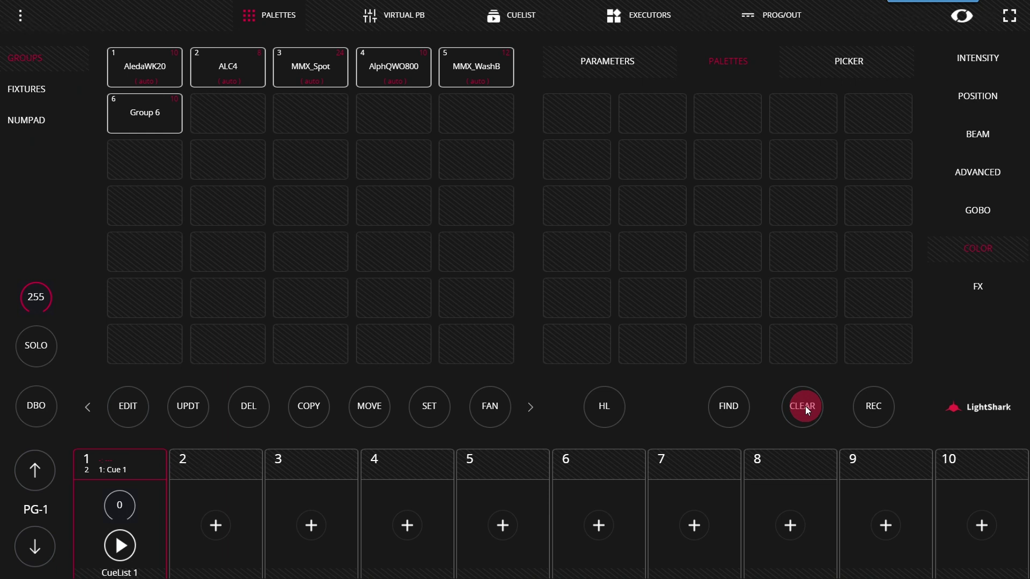
Step: Raise the playback 1 fader to 255 to launch CueList 1, and collapse its extended fader view
{"action": "left_click", "coordinate": [134, 487]}
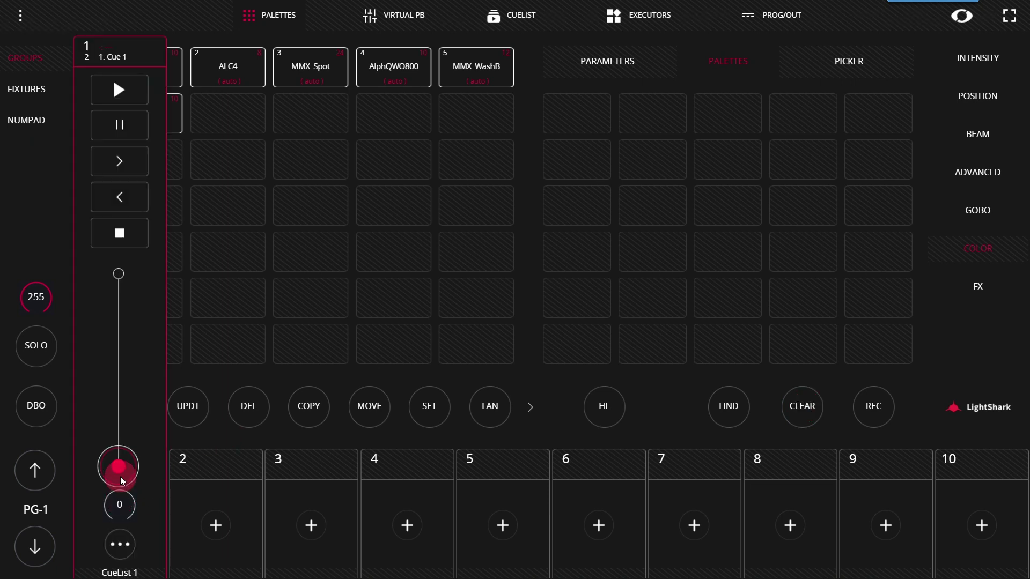
{"action": "left_click_drag", "start_coordinate": [120, 477], "coordinate": [83, 251]}
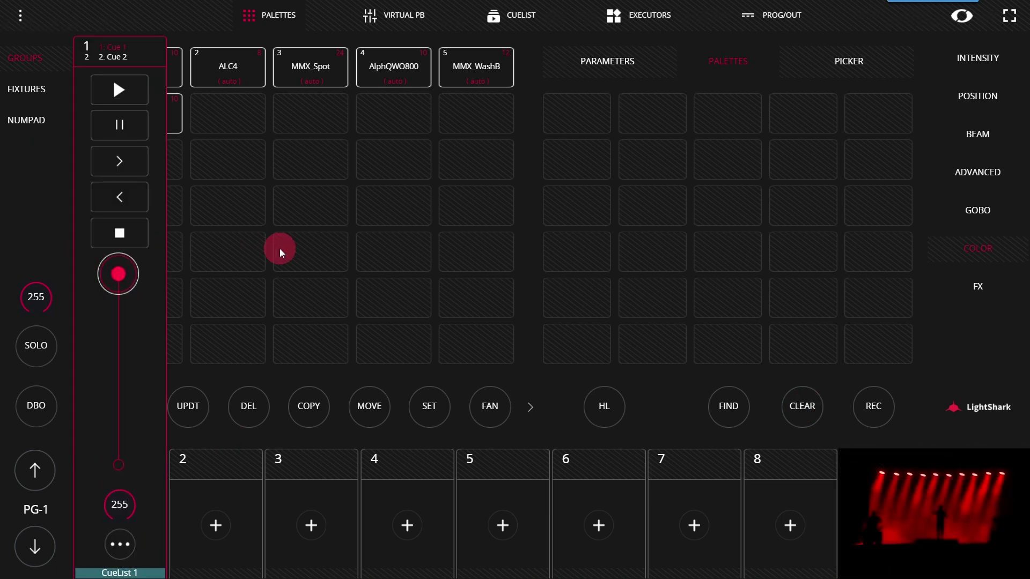
{"action": "left_click", "coordinate": [219, 462]}
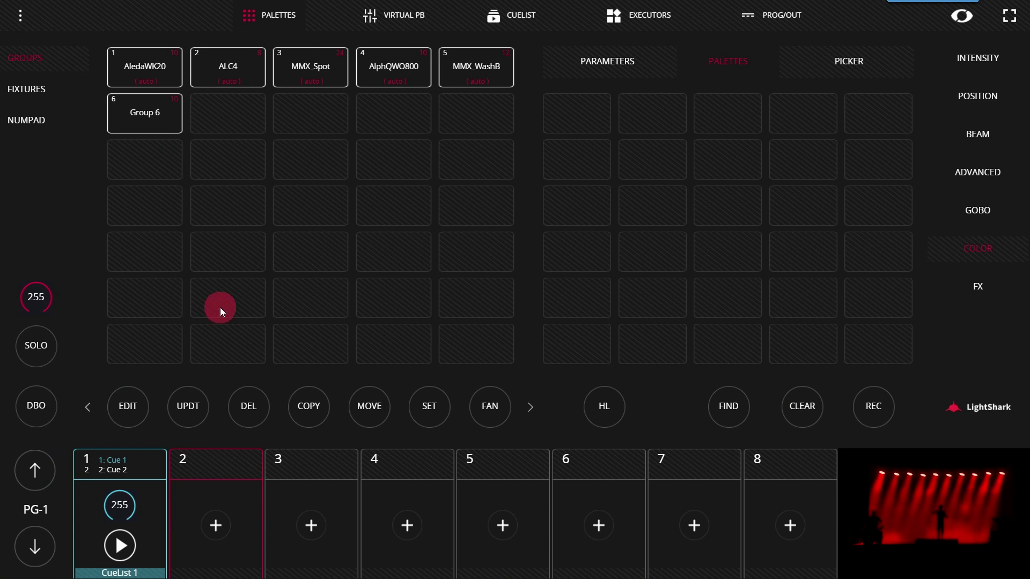
Step: Examine the general settings and trigger settings in playback 1's options, and close them
{"action": "left_click", "coordinate": [162, 471]}
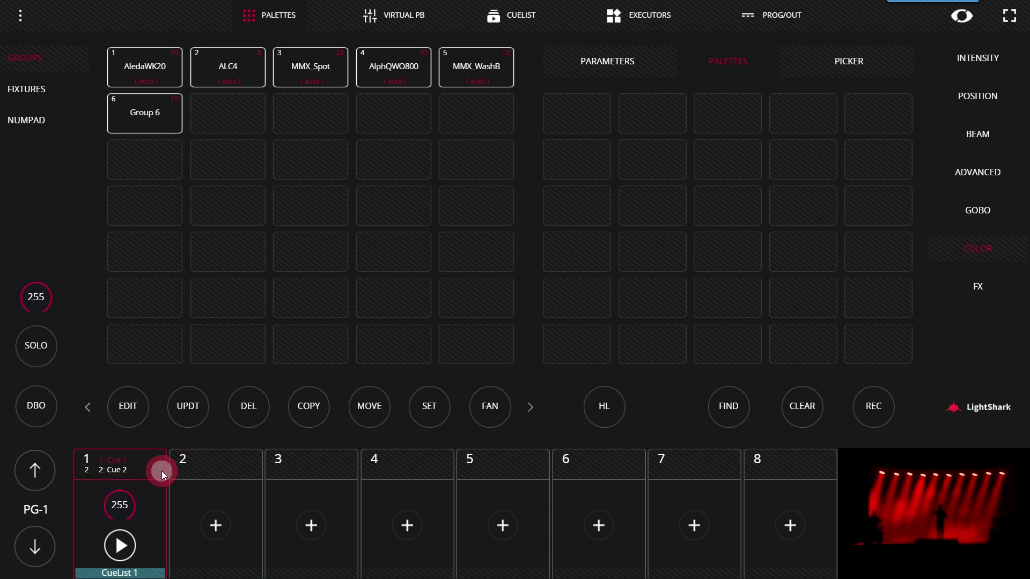
{"action": "left_click", "coordinate": [268, 15]}
{"action": "left_click", "coordinate": [109, 509]}
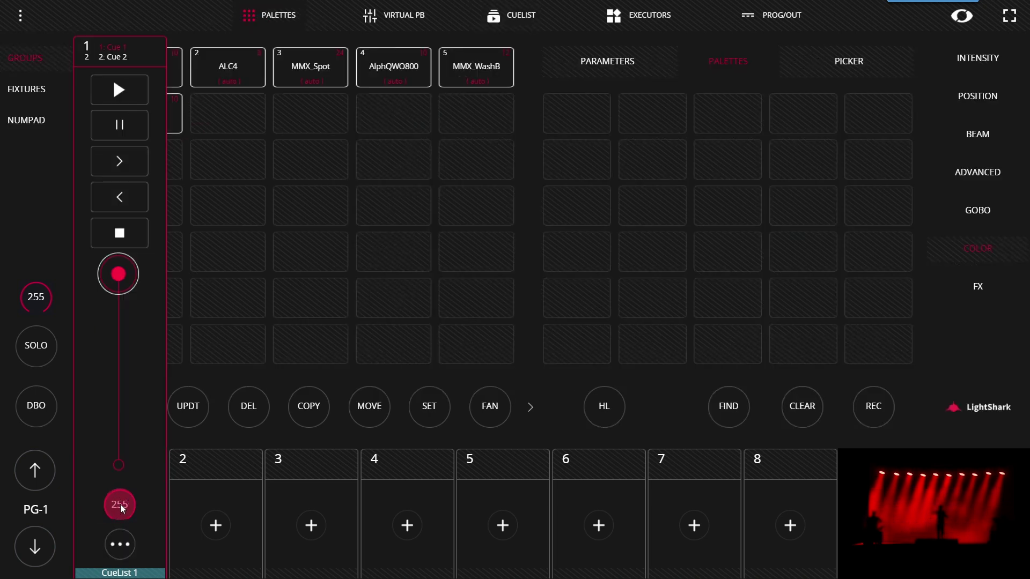
{"action": "left_click", "coordinate": [122, 543]}
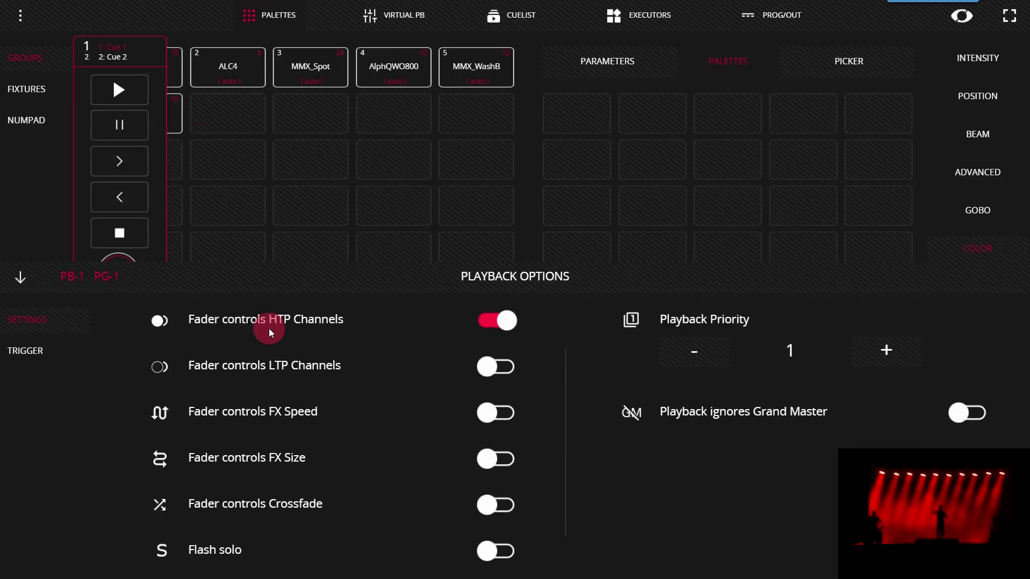
{"action": "left_click", "coordinate": [56, 347]}
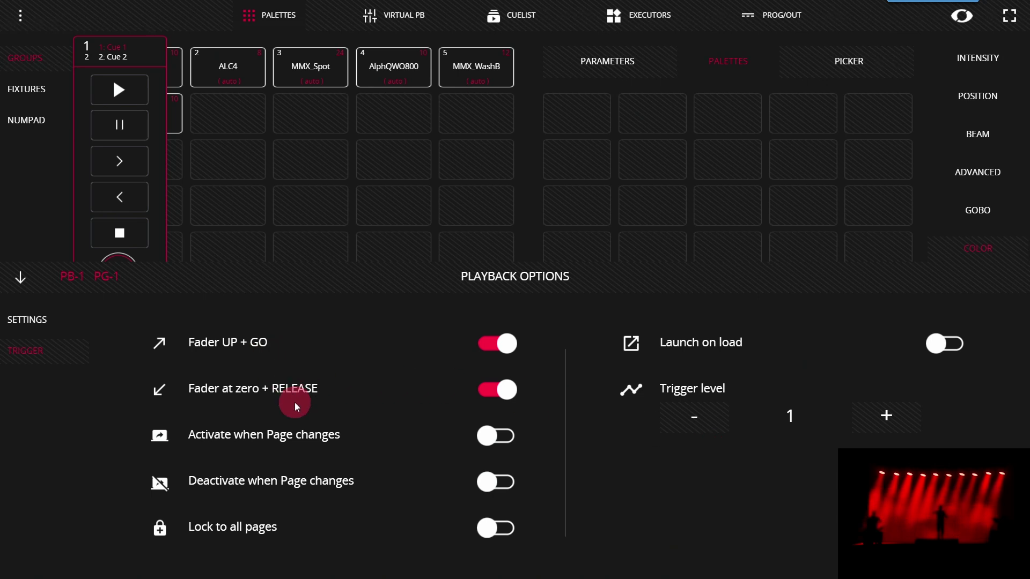
{"action": "left_click", "coordinate": [26, 320]}
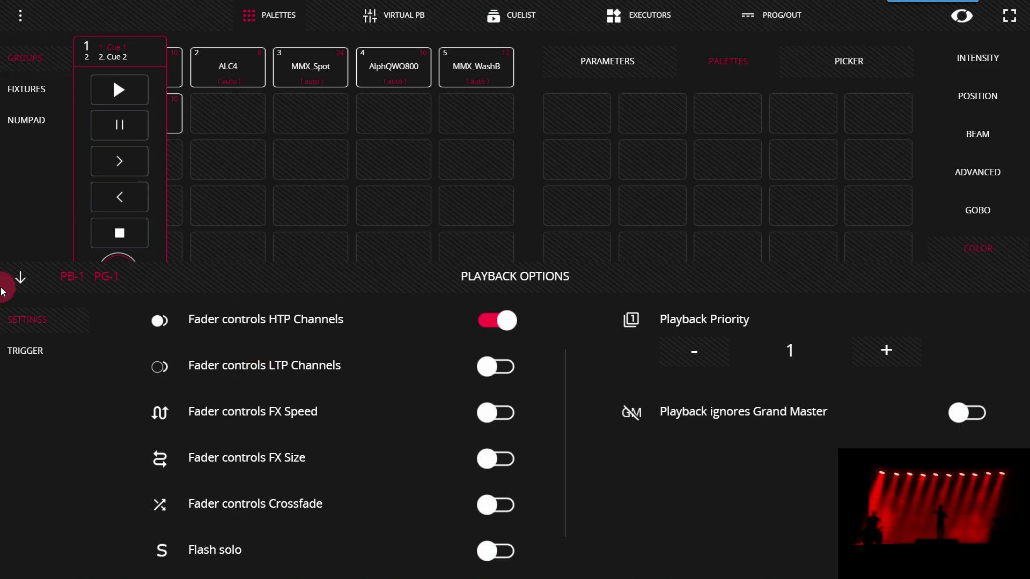
{"action": "left_click", "coordinate": [25, 283]}
Step: Advance CueList 1 on playback 1 repeatedly, alternating between Cue 1 and Cue 2
{"action": "left_click", "coordinate": [123, 544]}
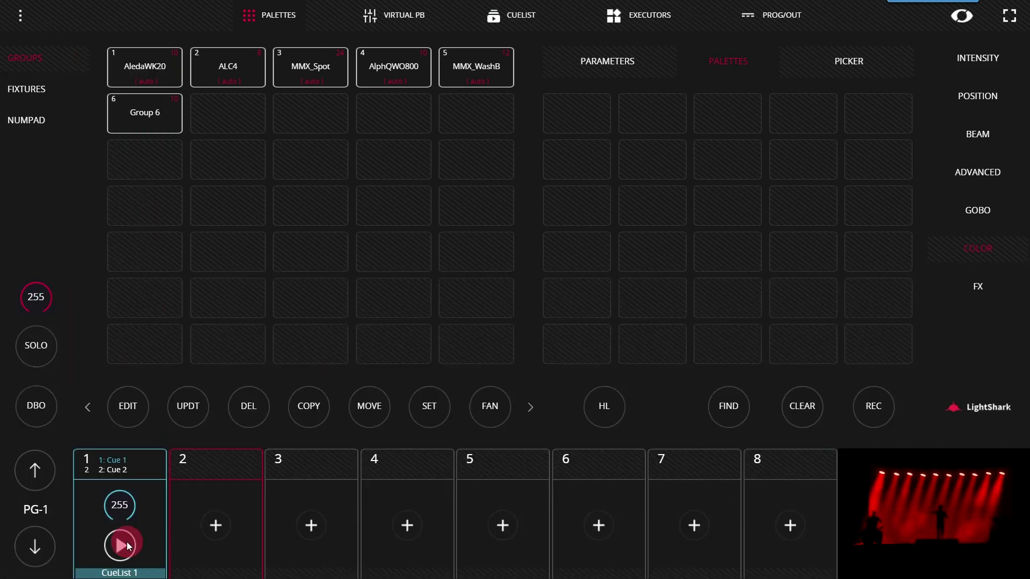
{"action": "left_click", "coordinate": [125, 544]}
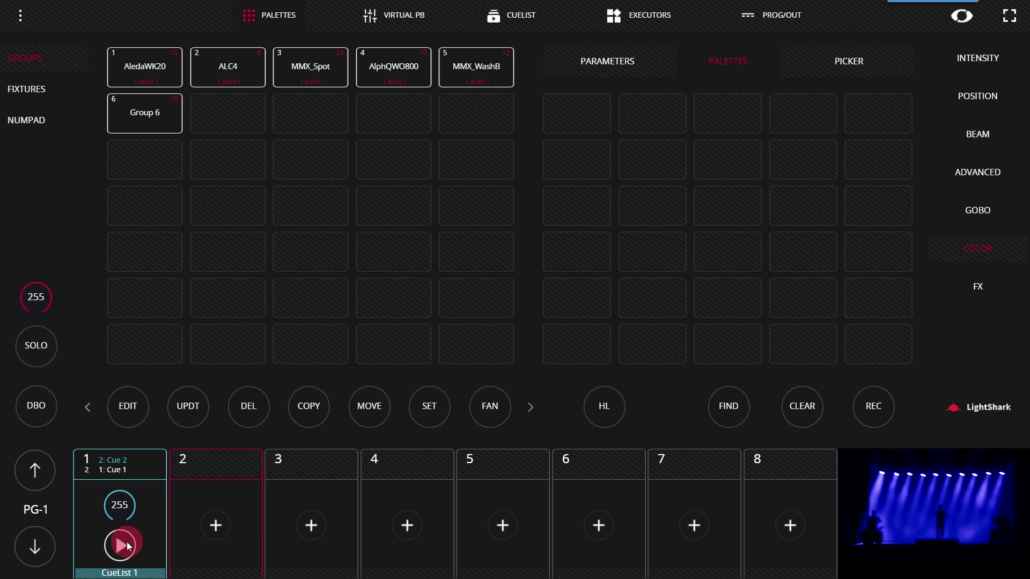
{"action": "left_click", "coordinate": [126, 544]}
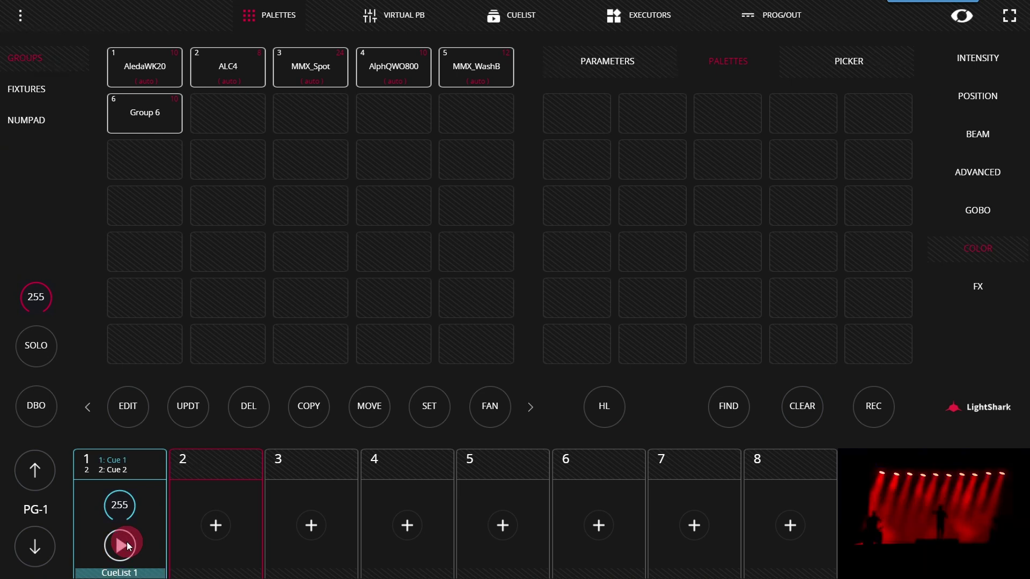
{"action": "left_click", "coordinate": [126, 544]}
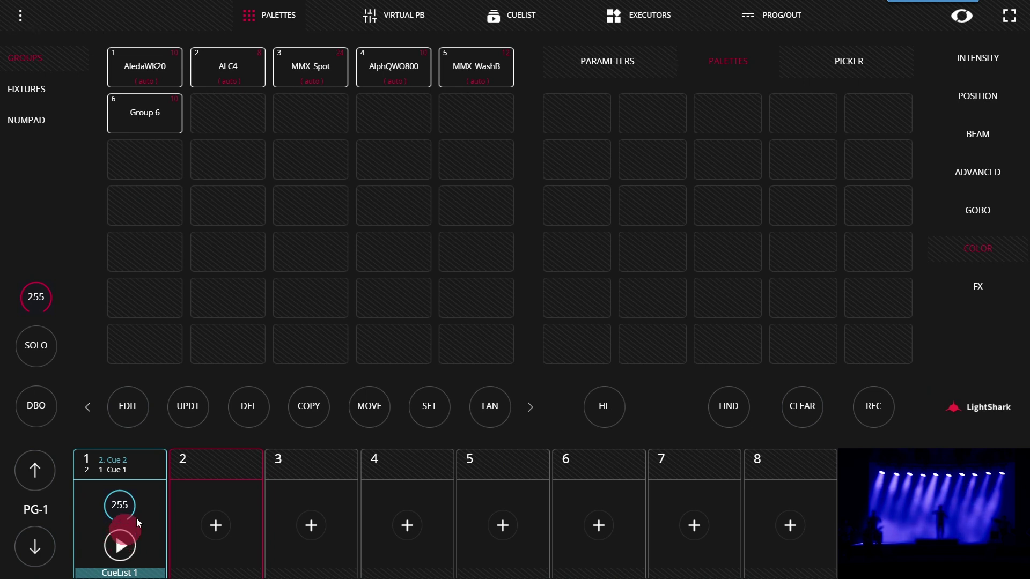
Step: Open CueList 1 from playback 1 and check the page and playback assignment shown on its cuelist cell
{"action": "left_click", "coordinate": [111, 469]}
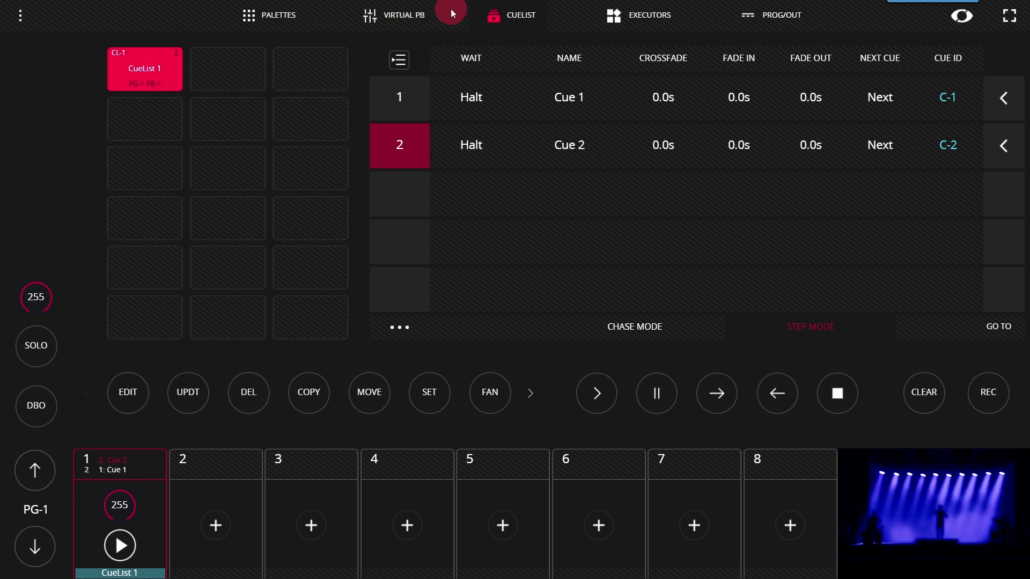
{"action": "left_click", "coordinate": [159, 95]}
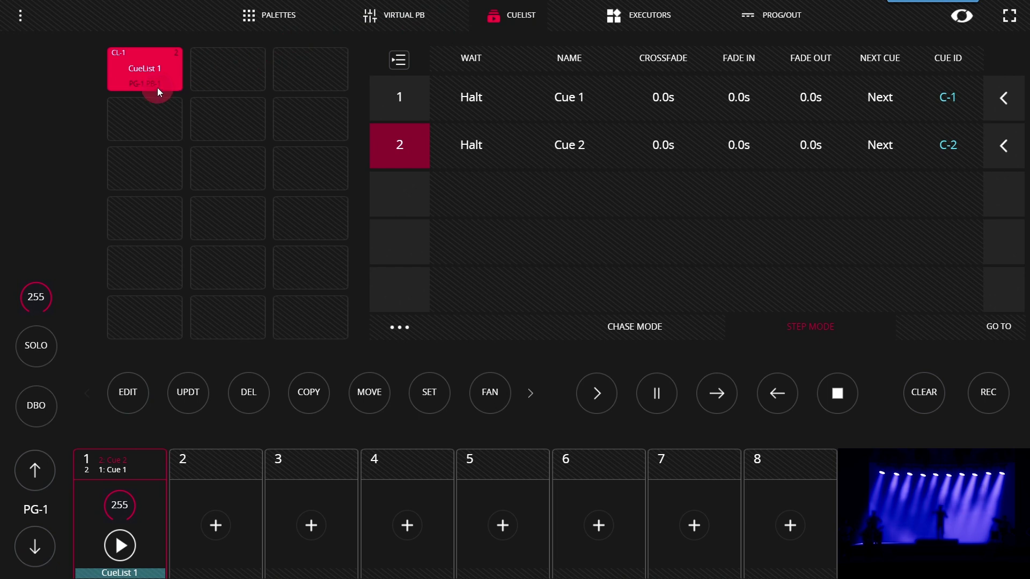
{"action": "left_click", "coordinate": [203, 167]}
{"action": "left_click", "coordinate": [136, 98]}
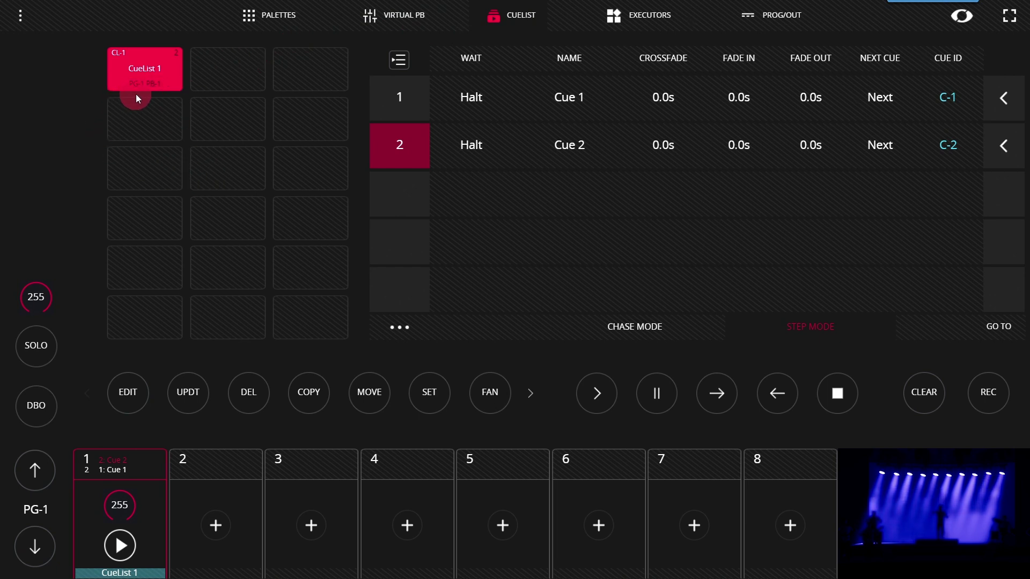
{"action": "left_click", "coordinate": [122, 96]}
{"action": "left_click", "coordinate": [150, 97]}
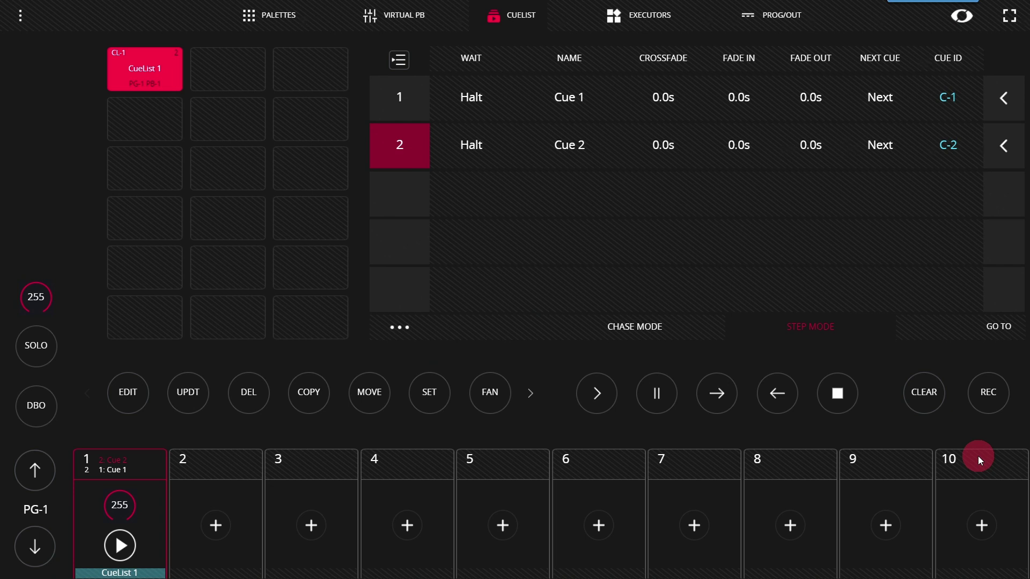
Step: View playbacks 11 to 20 and the virtual playback faders, and return to the cuelist view
{"action": "left_click_drag", "start_coordinate": [978, 457], "coordinate": [253, 476]}
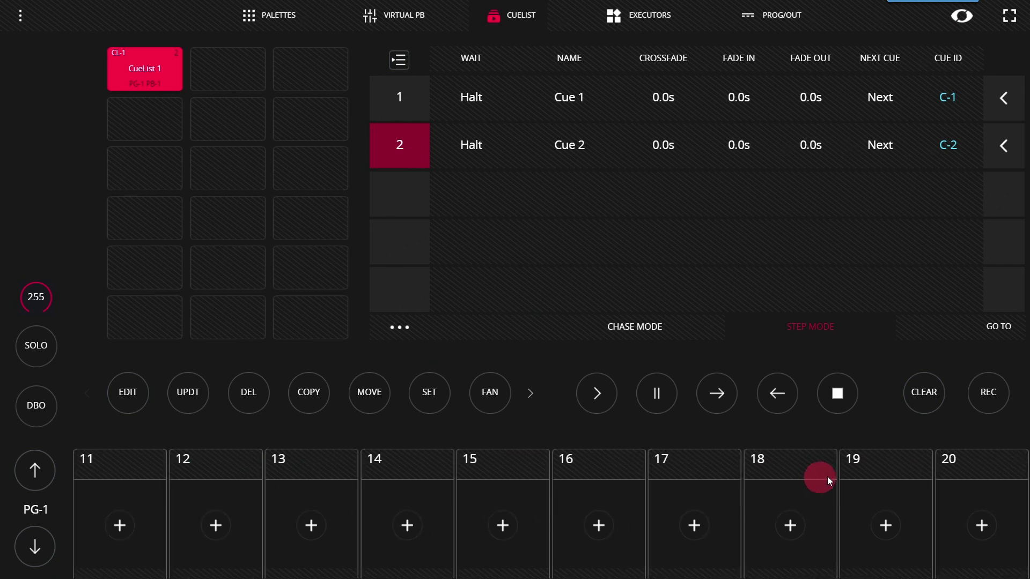
{"action": "left_click_drag", "start_coordinate": [829, 481], "coordinate": [748, 490]}
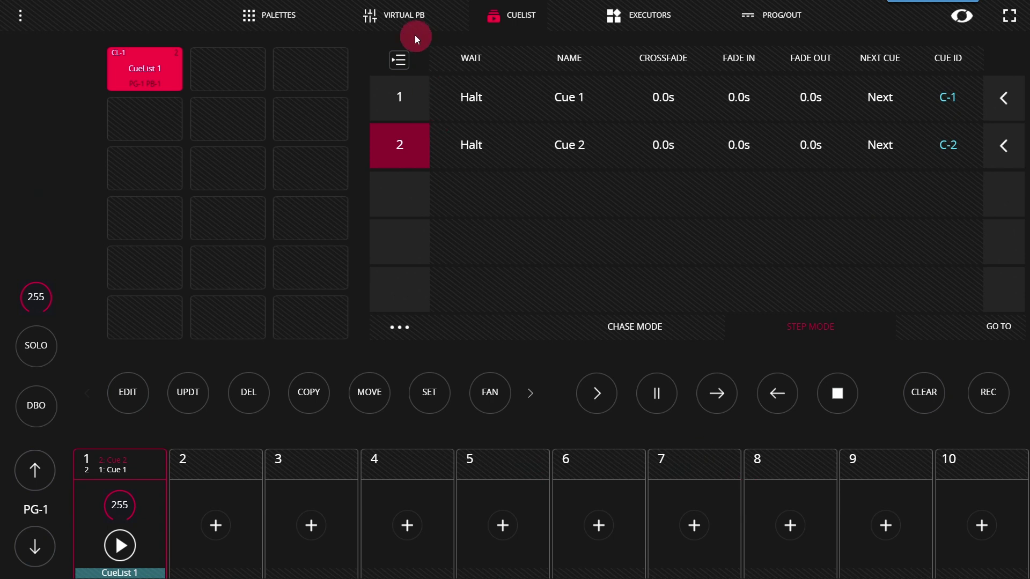
{"action": "left_click", "coordinate": [414, 17]}
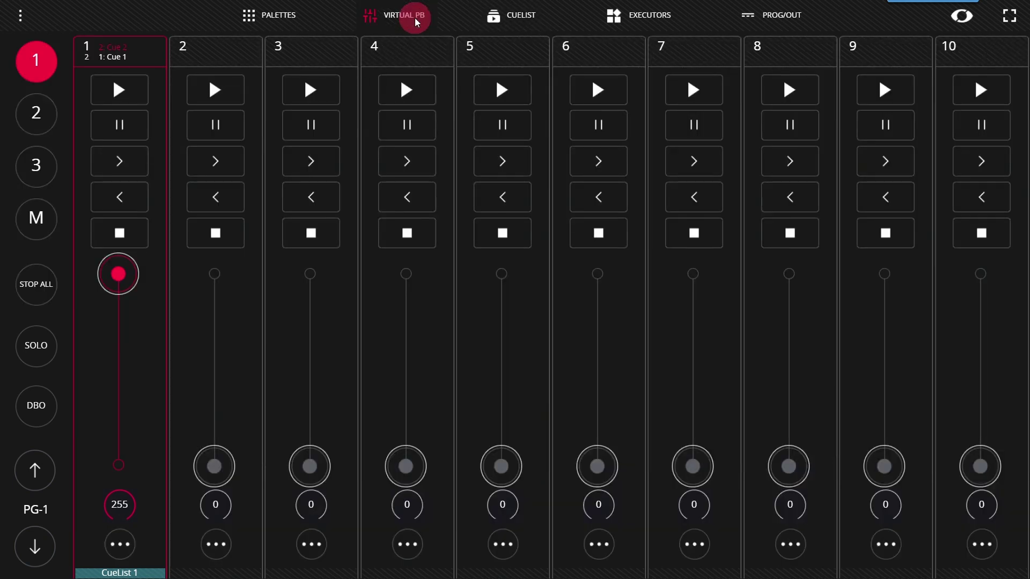
{"action": "left_click", "coordinate": [506, 18]}
Step: Switch the playbacks between page 1 and page 2 to compare them, ending on page 1
{"action": "left_click", "coordinate": [48, 471]}
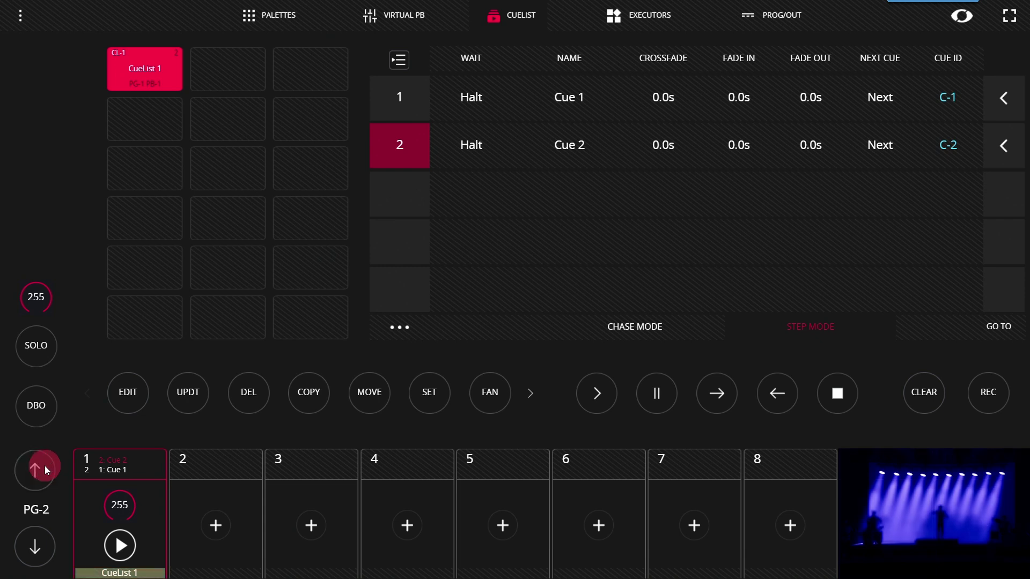
{"action": "left_click", "coordinate": [32, 548]}
{"action": "left_click", "coordinate": [32, 477]}
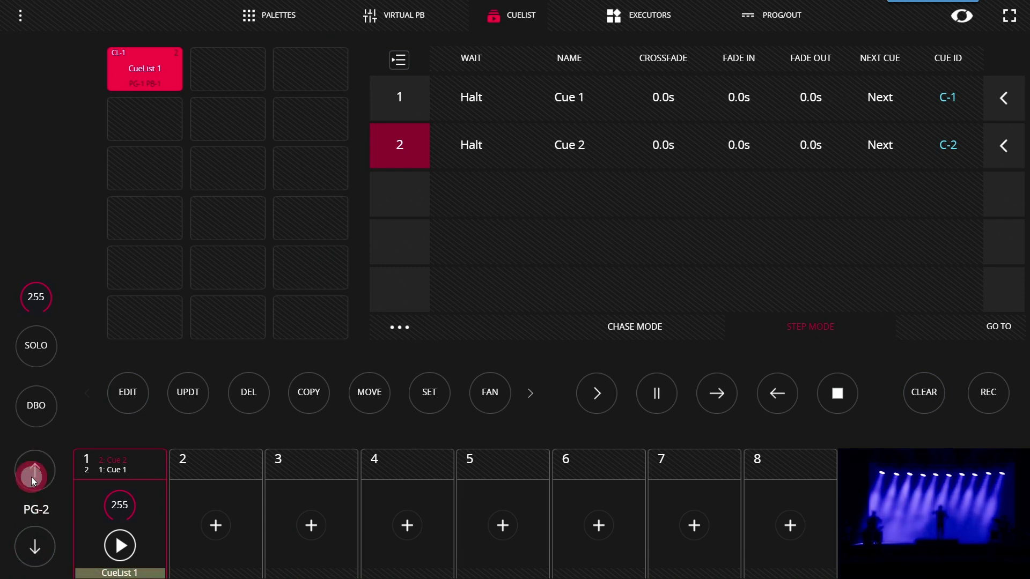
{"action": "left_click", "coordinate": [31, 477]}
{"action": "left_click", "coordinate": [35, 537]}
{"action": "left_click", "coordinate": [37, 541]}
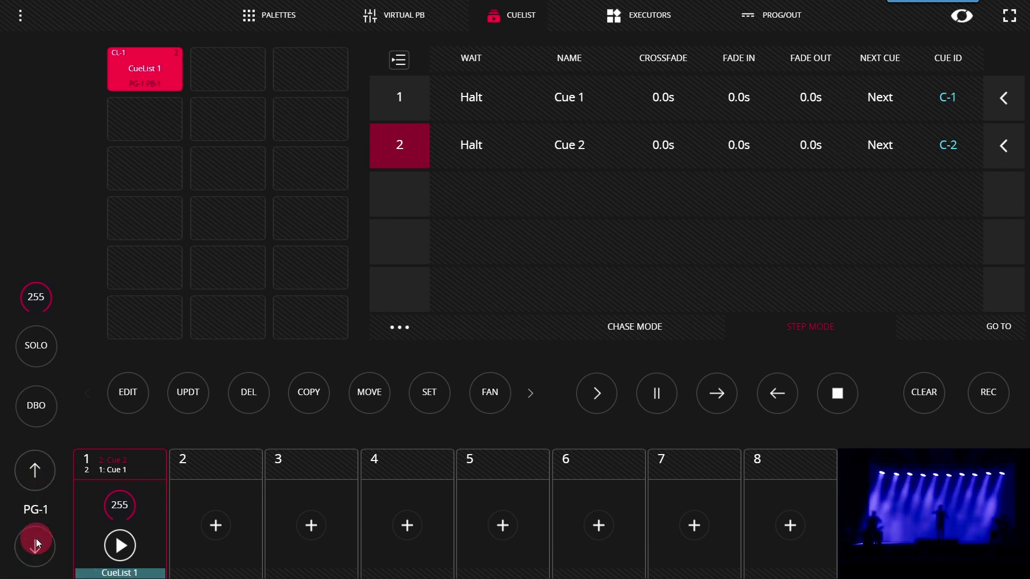
Step: Bring up page 2 of the playbacks again and return to page 1
{"action": "left_click", "coordinate": [43, 470]}
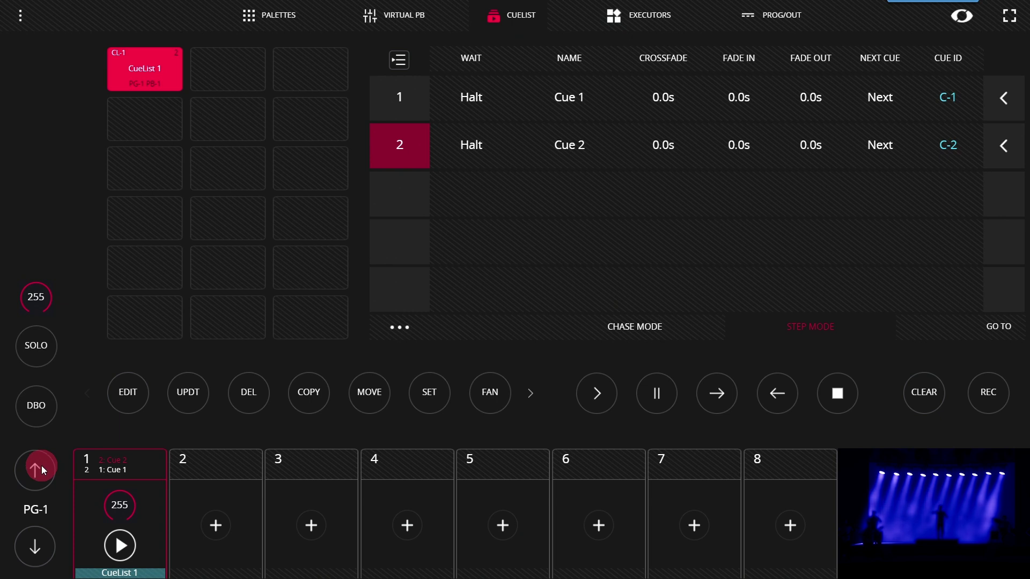
{"action": "left_click", "coordinate": [45, 471]}
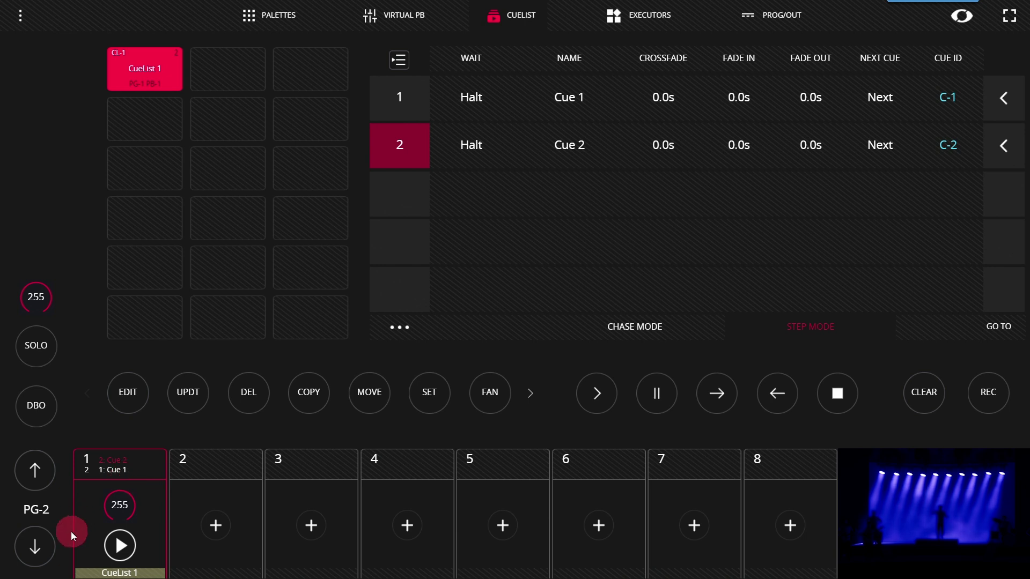
{"action": "left_click", "coordinate": [39, 557]}
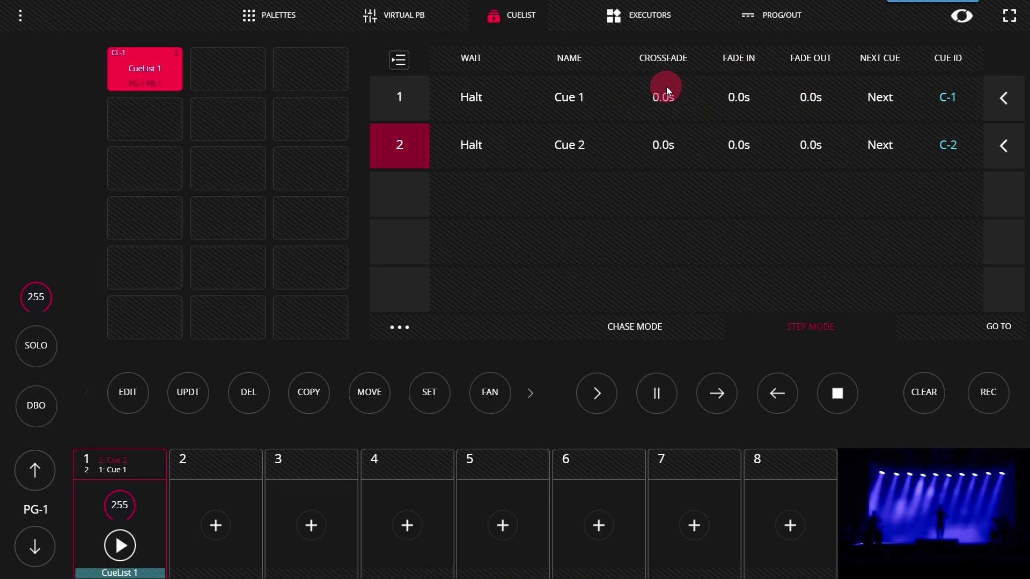
Step: Set the crossfade time of Cue 1 and of Cue 2 to 2 seconds in CueList 1
{"action": "left_click", "coordinate": [663, 103]}
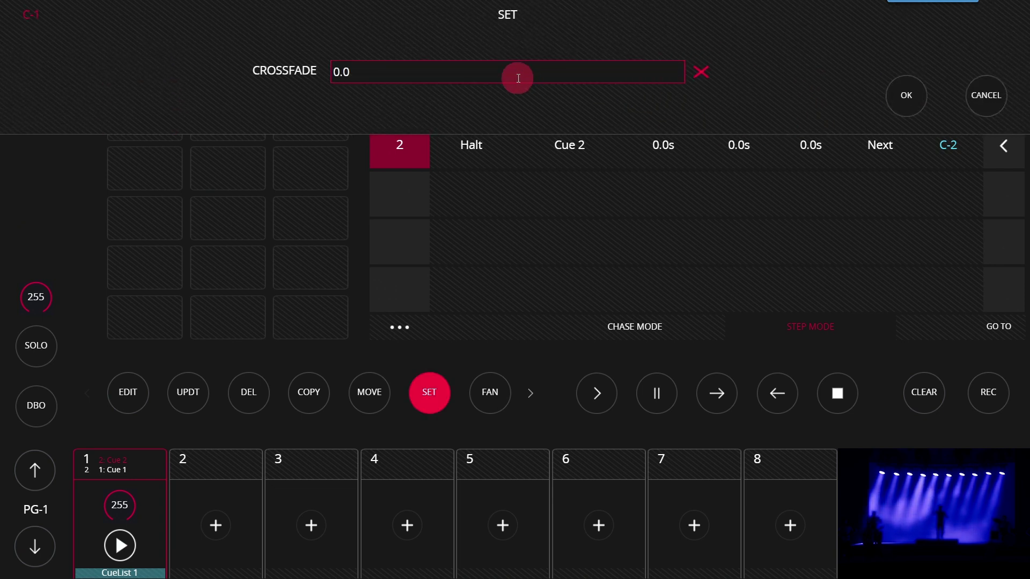
{"action": "left_click", "coordinate": [518, 78]}
{"action": "type", "text": "2"}
{"action": "key", "text": "Return"}
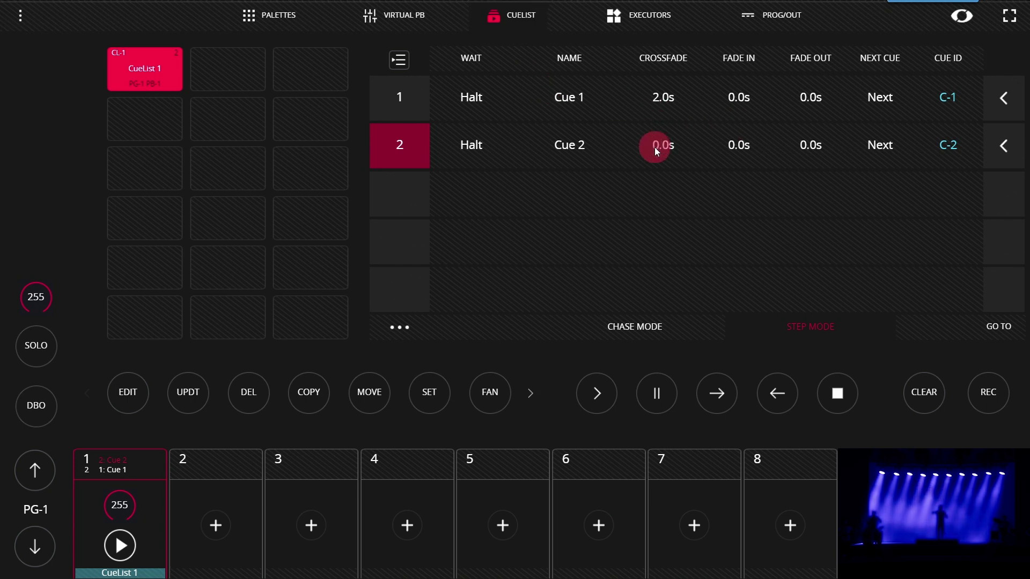
{"action": "left_click", "coordinate": [654, 148]}
{"action": "type", "text": "2"}
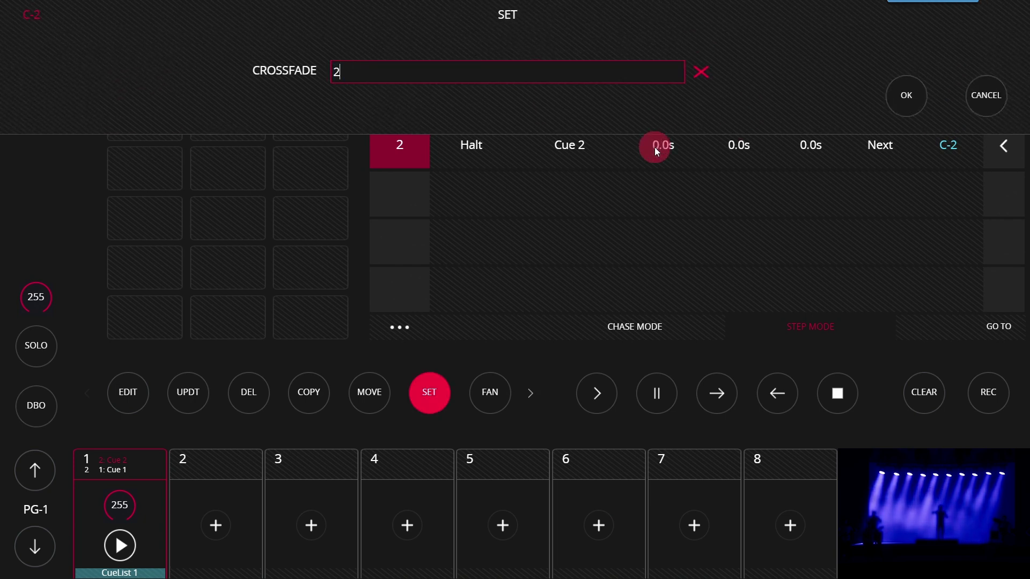
{"action": "key", "text": "Return"}
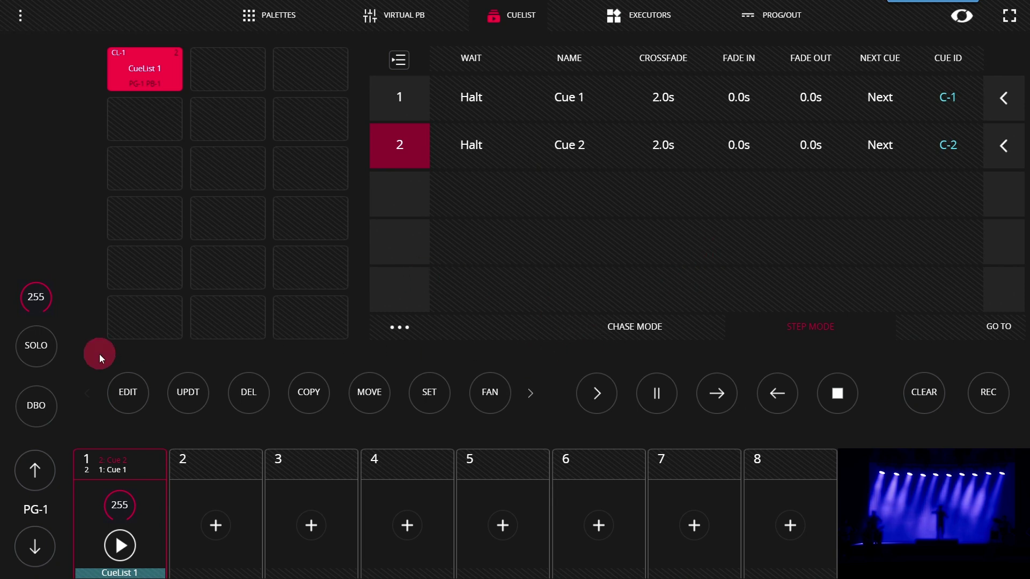
Step: Advance CueList 1 through Cue 1 and Cue 2 on playback 1, and open and cancel Cue 2's next-cue setting
{"action": "left_click", "coordinate": [114, 537]}
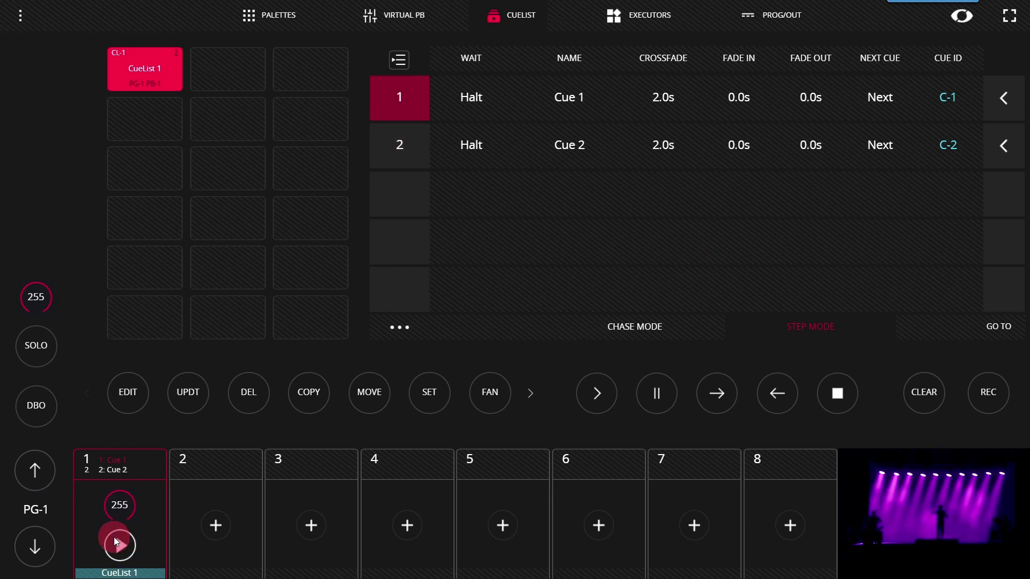
{"action": "left_click", "coordinate": [113, 538]}
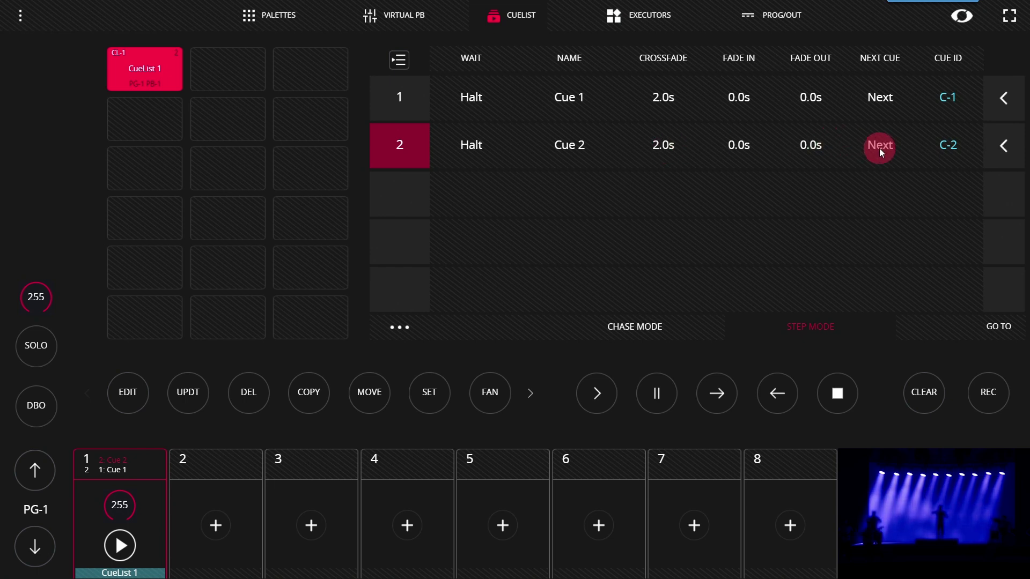
{"action": "left_click", "coordinate": [879, 148]}
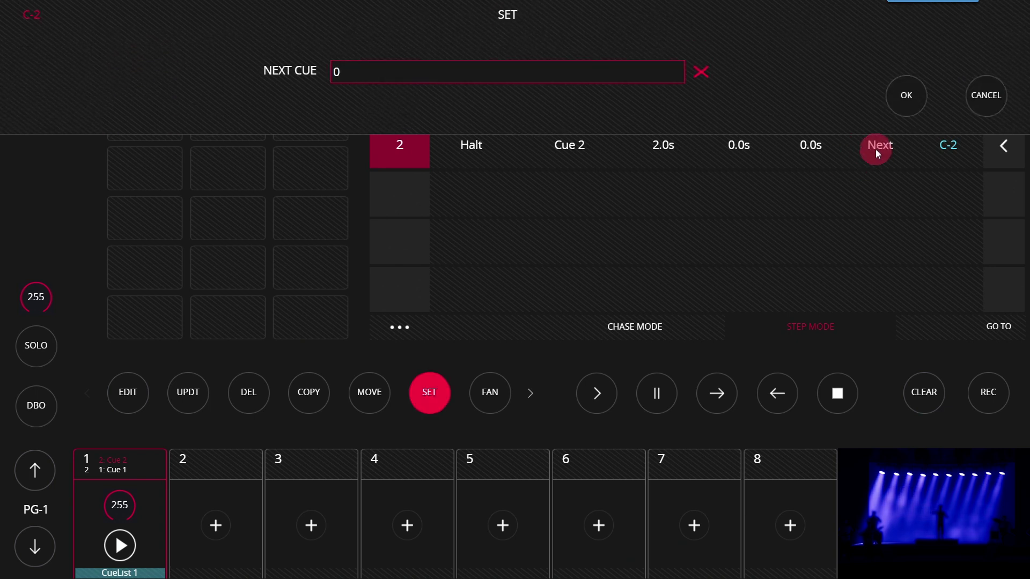
{"action": "left_click", "coordinate": [985, 109]}
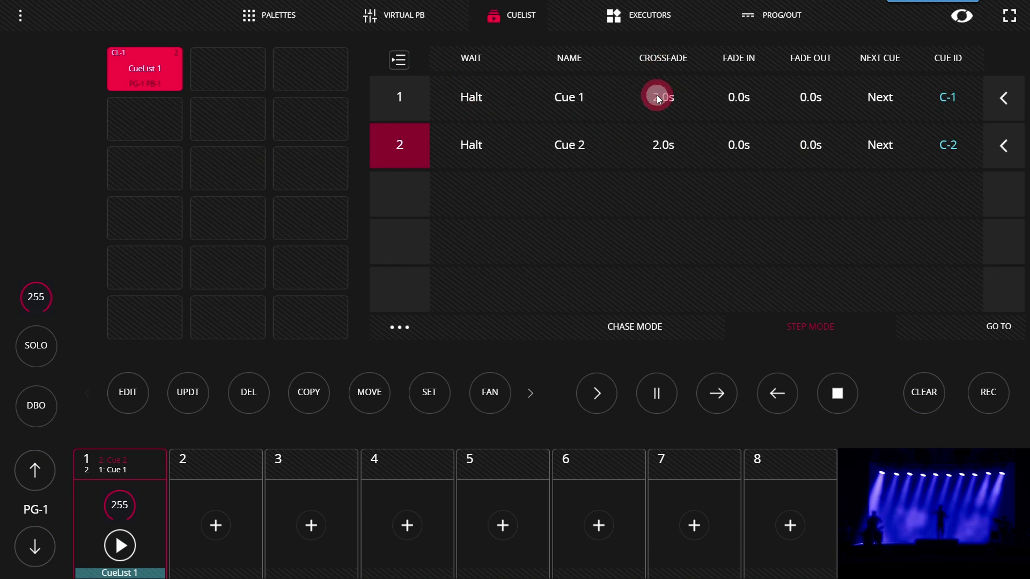
Step: Select Cue 1 and Cue 2 together and set their crossfade time to 3 seconds
{"action": "left_click", "coordinate": [408, 109]}
{"action": "left_click", "coordinate": [406, 136]}
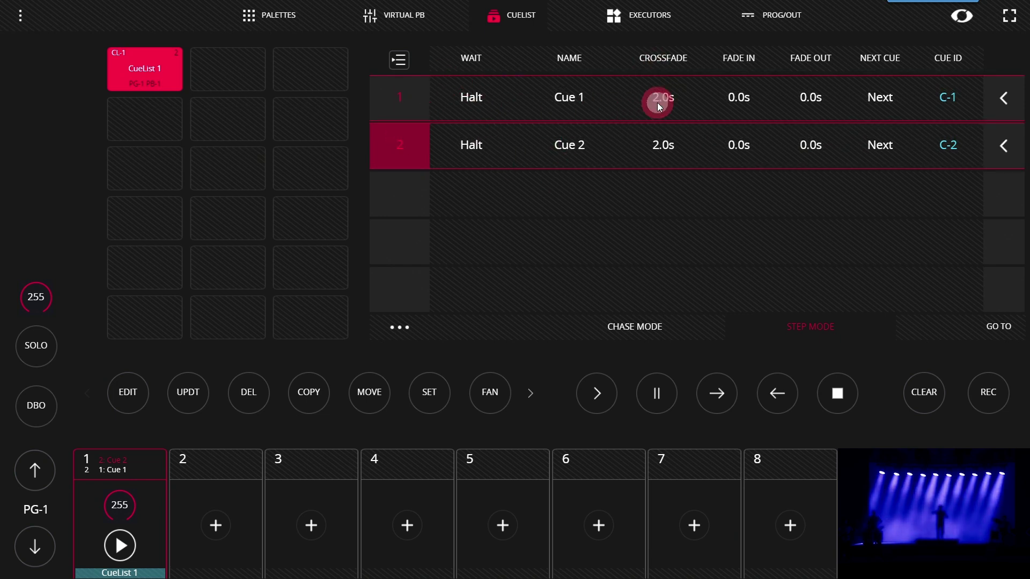
{"action": "left_click", "coordinate": [660, 103]}
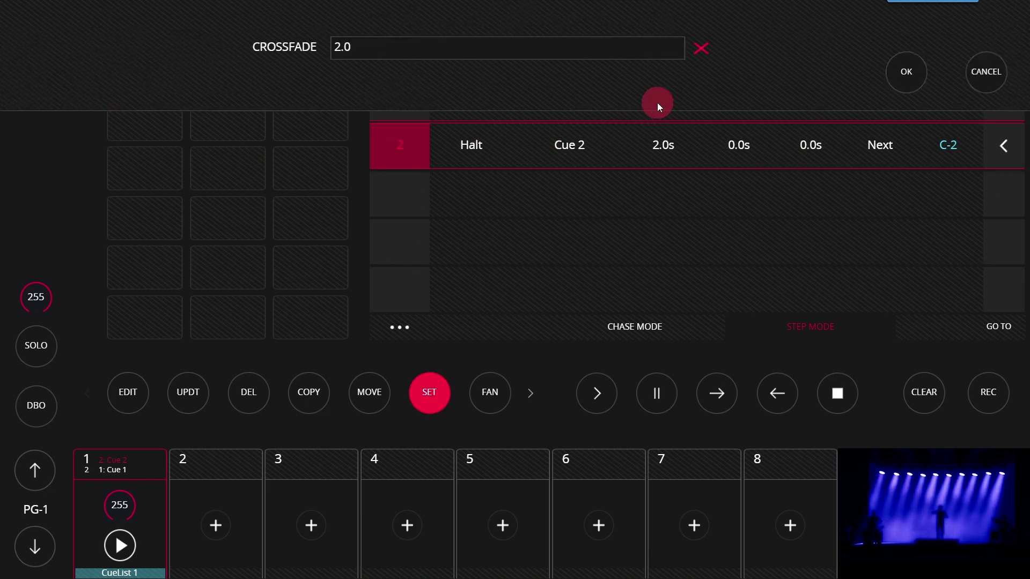
{"action": "left_click_drag", "start_coordinate": [561, 72], "coordinate": [317, 76]}
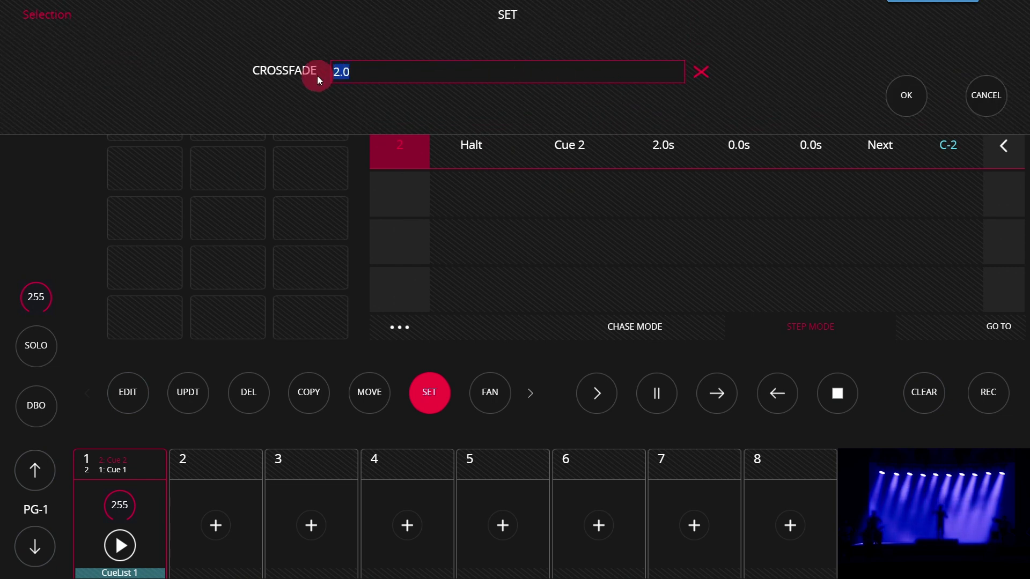
{"action": "type", "text": "3"}
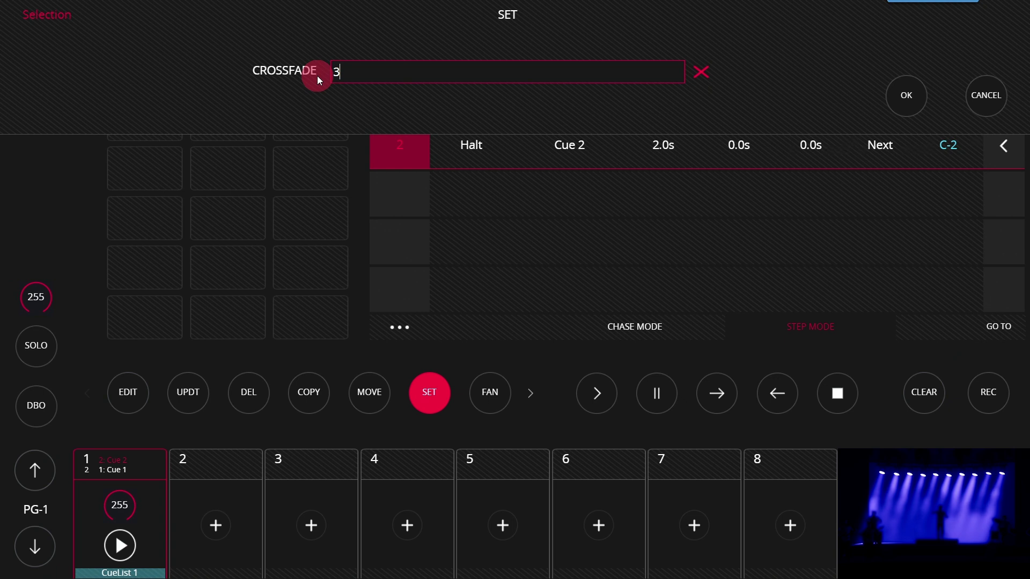
{"action": "left_click", "coordinate": [909, 101]}
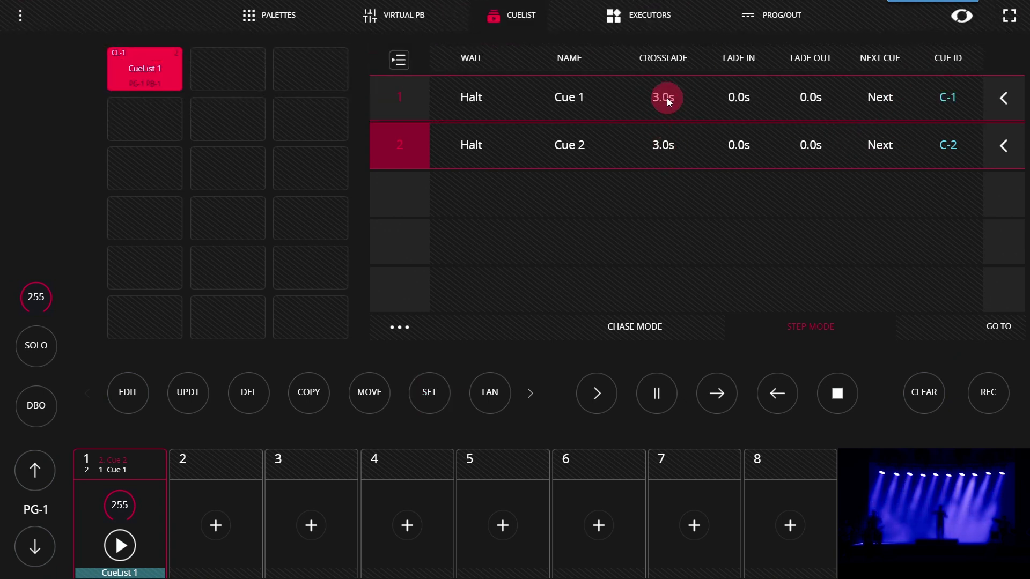
Step: Deselect the cues, view Cue 1's wait time setting and close it
{"action": "left_click", "coordinate": [667, 98]}
{"action": "left_click", "coordinate": [423, 80]}
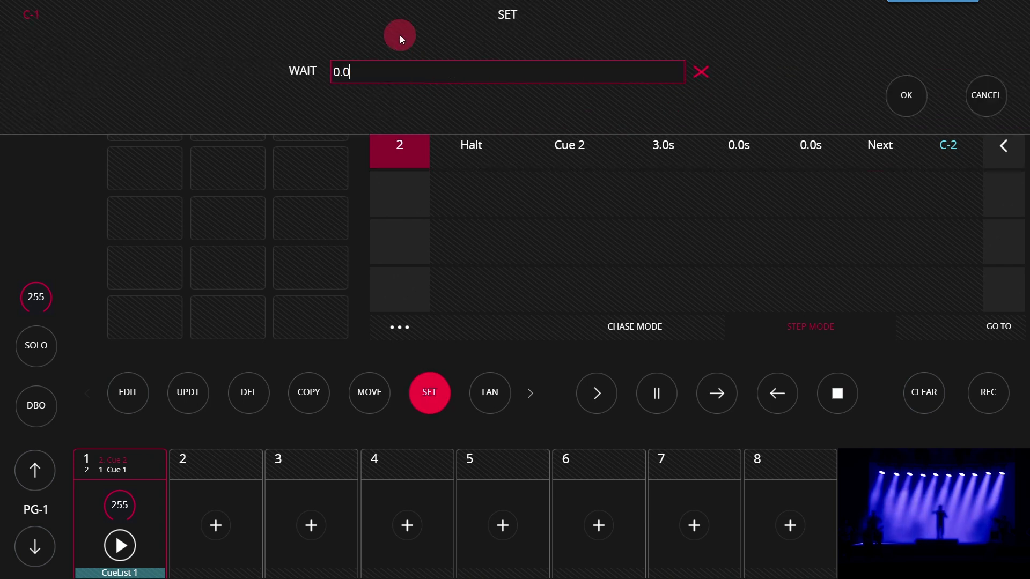
{"action": "left_click", "coordinate": [920, 103]}
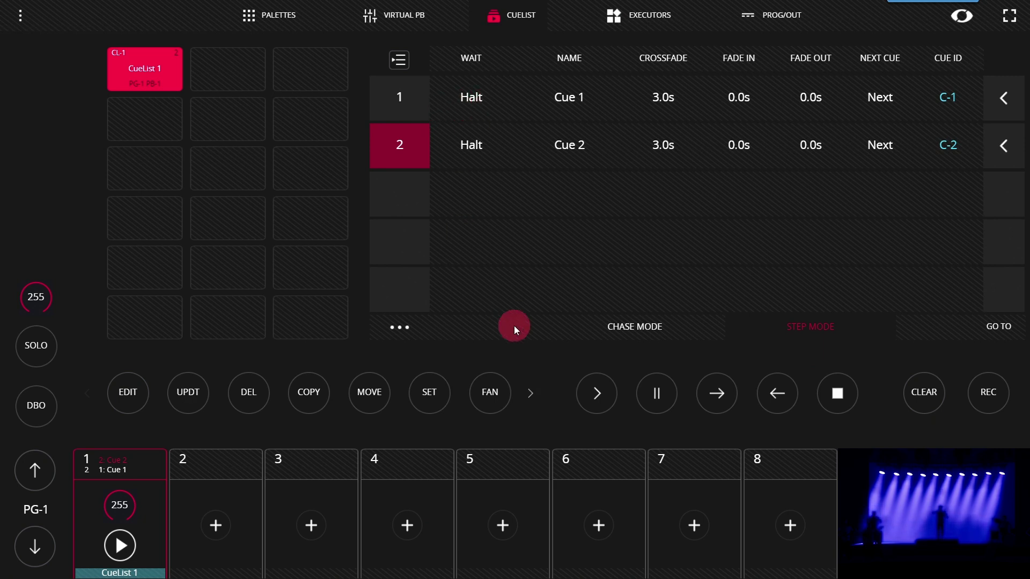
Step: Stop CueList 1 from the expanded controls of playback 1 and collapse them
{"action": "left_click", "coordinate": [110, 495]}
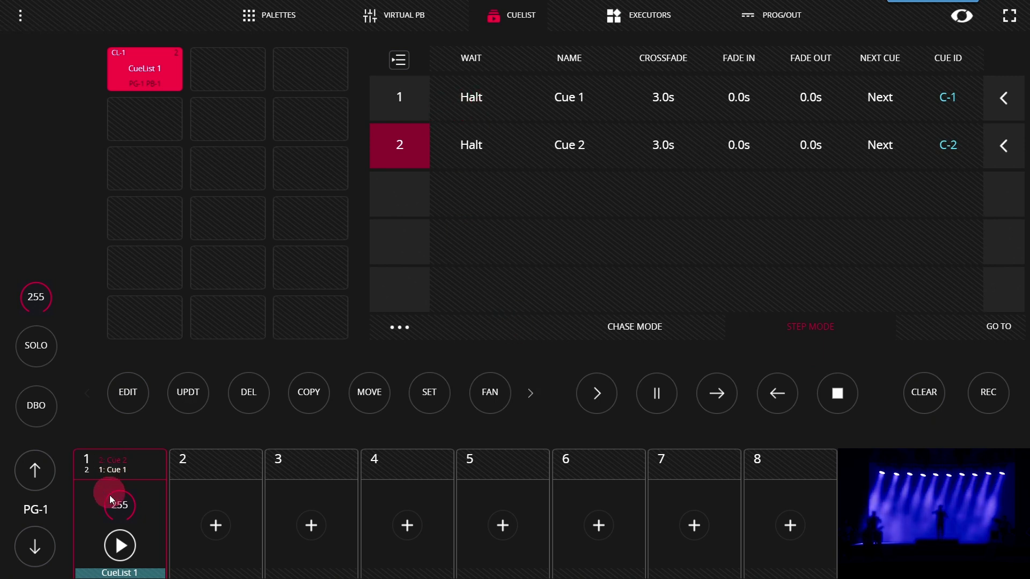
{"action": "left_click", "coordinate": [108, 239]}
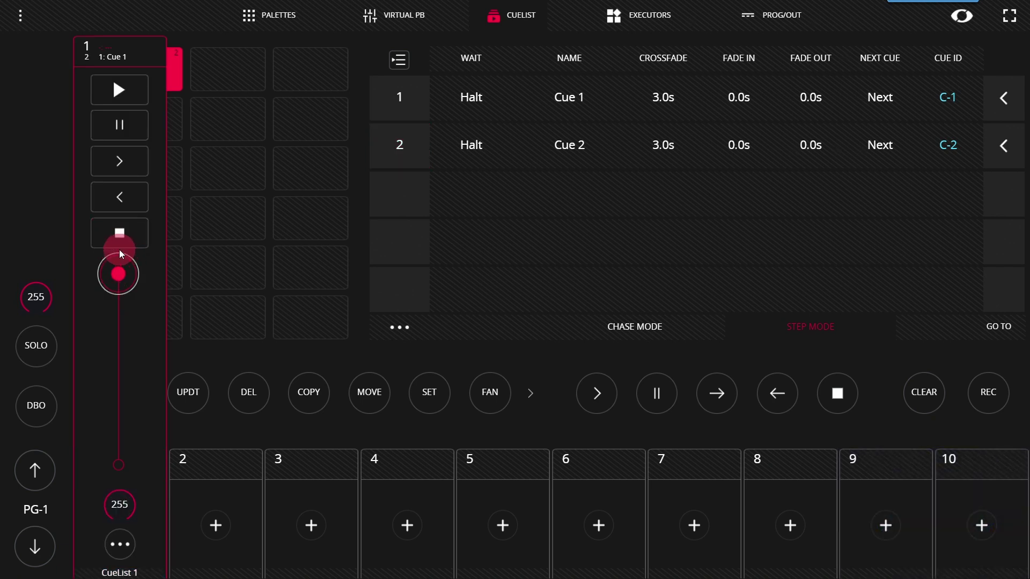
{"action": "left_click", "coordinate": [235, 473]}
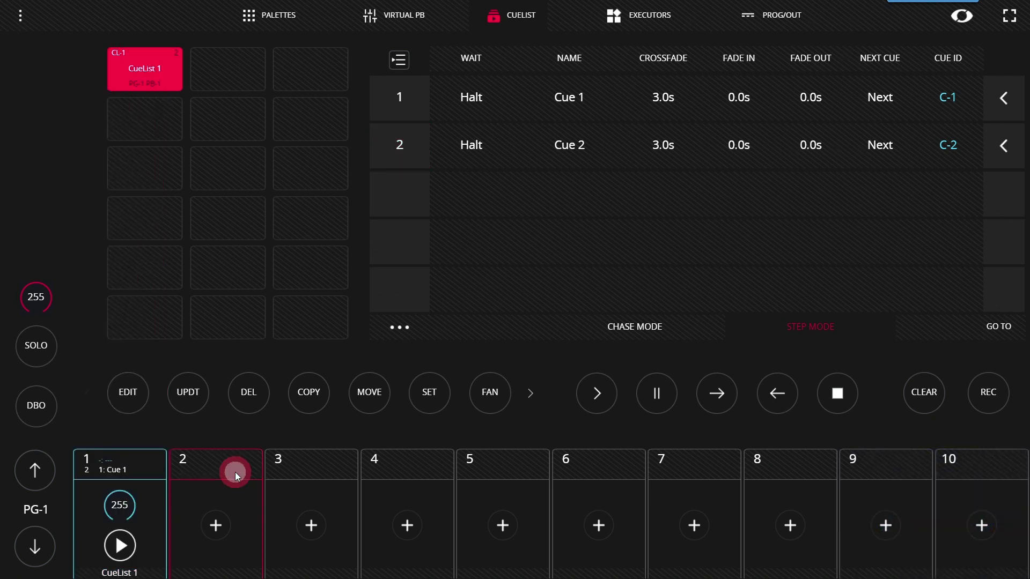
Step: Set the deactivate time to 1 second in CueList 1's options and close them
{"action": "left_click", "coordinate": [391, 331]}
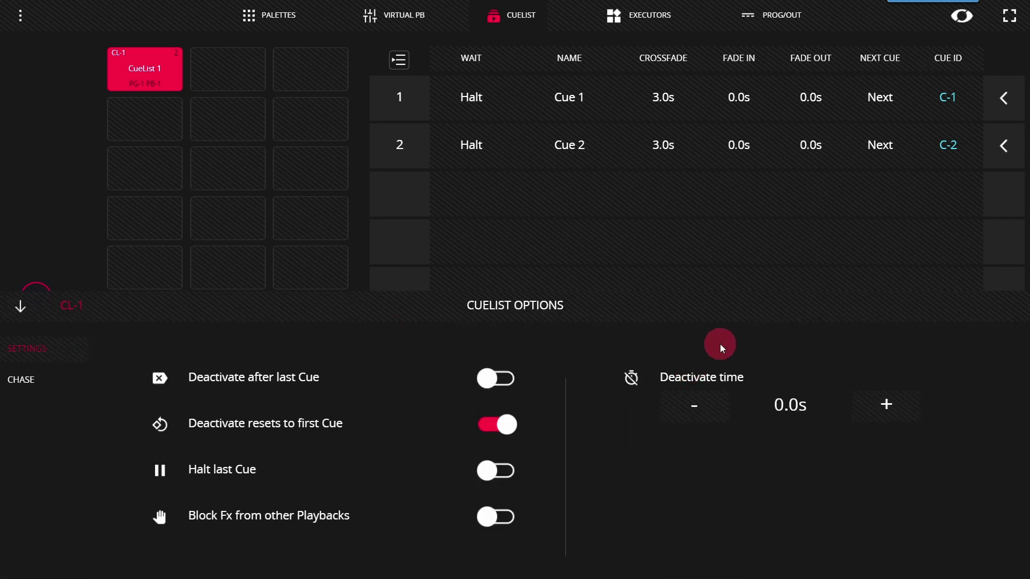
{"action": "left_click", "coordinate": [790, 407]}
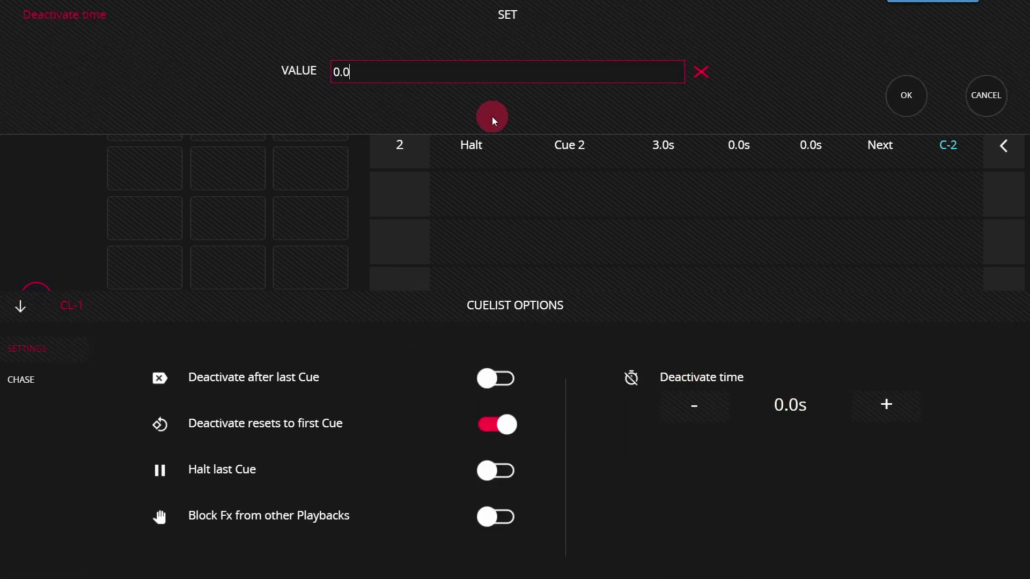
{"action": "left_click_drag", "start_coordinate": [437, 72], "coordinate": [281, 73]}
{"action": "type", "text": "1"}
{"action": "key", "text": "Return"}
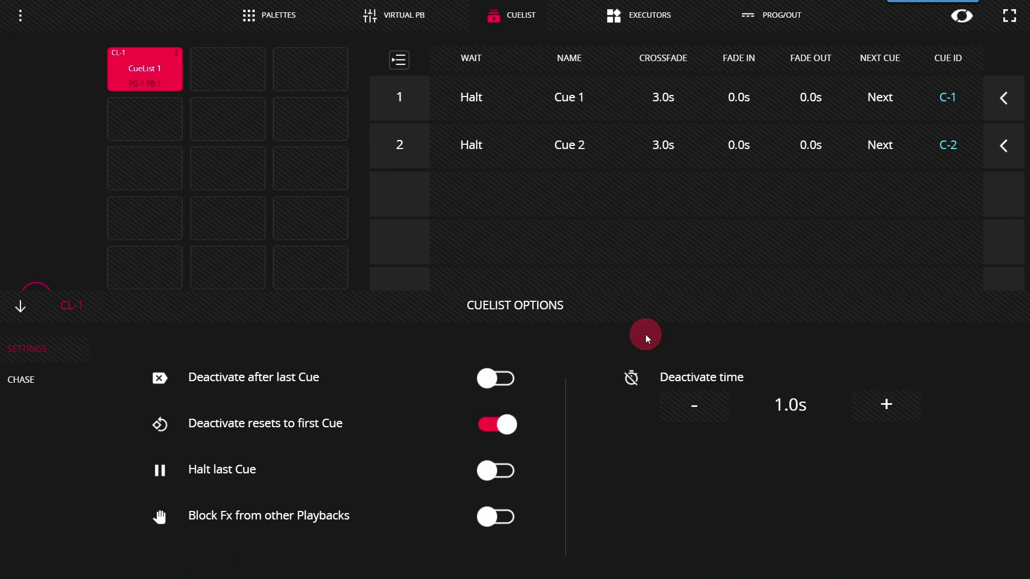
{"action": "left_click", "coordinate": [85, 360]}
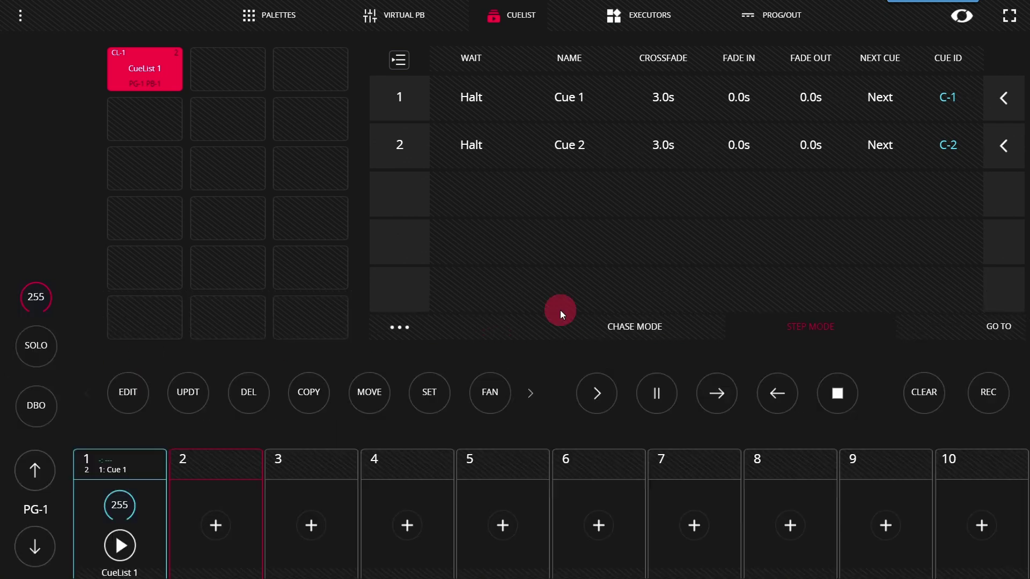
Step: Switch CueList 1 to chase mode and start it on playback 1
{"action": "left_click", "coordinate": [628, 321]}
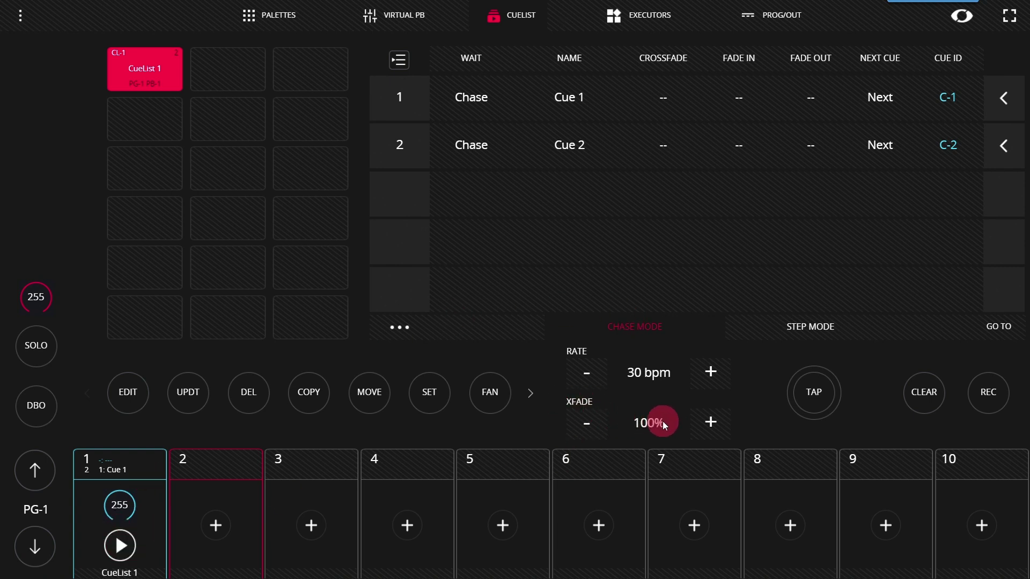
{"action": "left_click", "coordinate": [119, 548]}
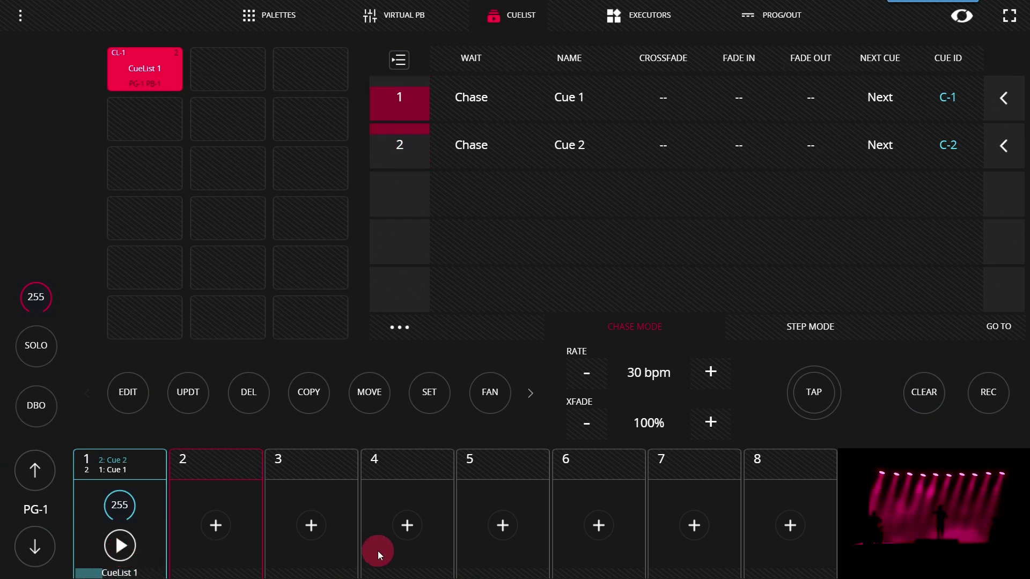
Step: Set the chase crossfade of CueList 1 to 0% and try the tap tempo
{"action": "left_click", "coordinate": [651, 423]}
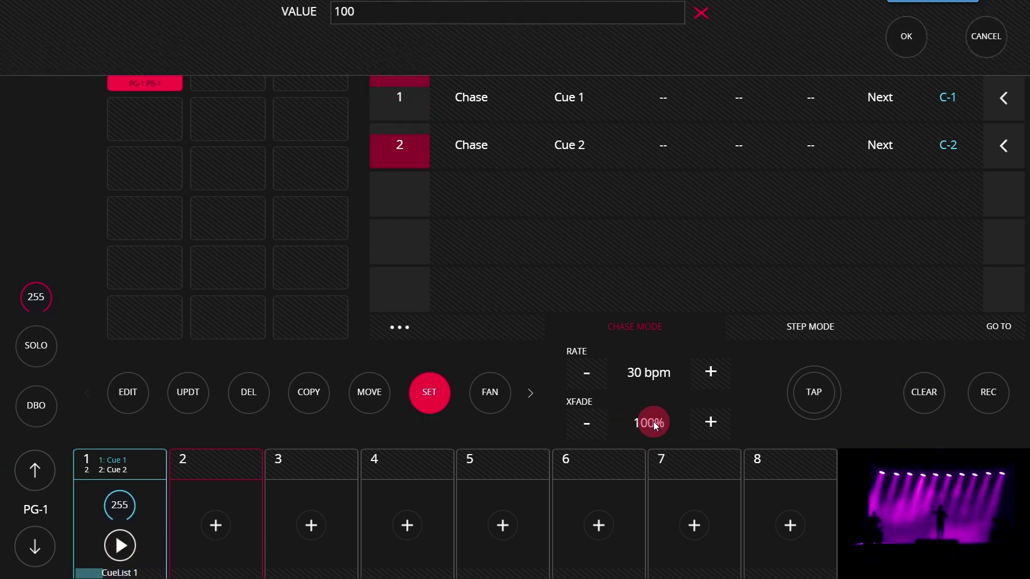
{"action": "key", "text": "BackSpace"}
{"action": "key", "text": "BackSpace"}
{"action": "key", "text": "BackSpace"}
{"action": "type", "text": "0"}
{"action": "key", "text": "Return"}
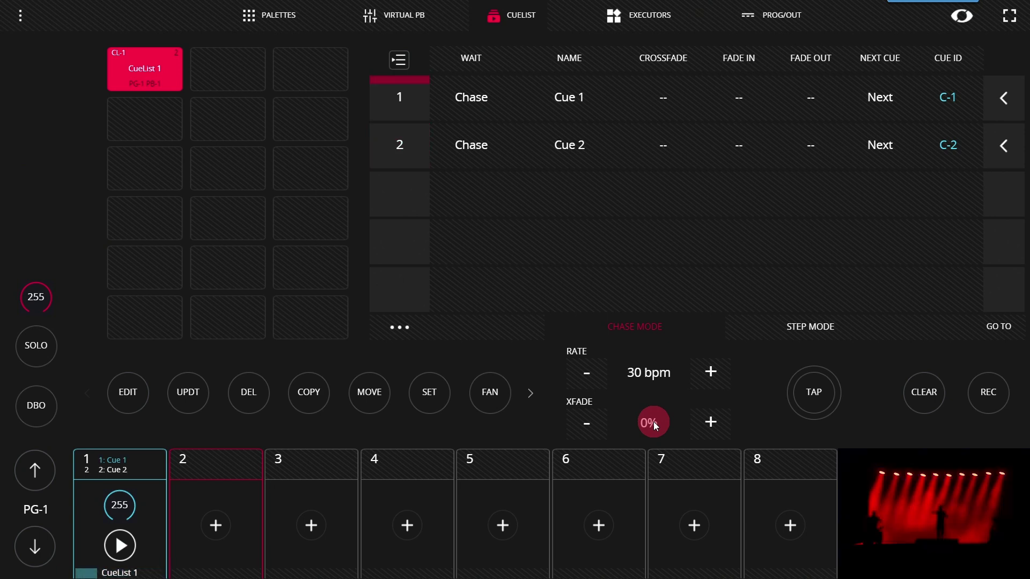
{"action": "left_click", "coordinate": [823, 390]}
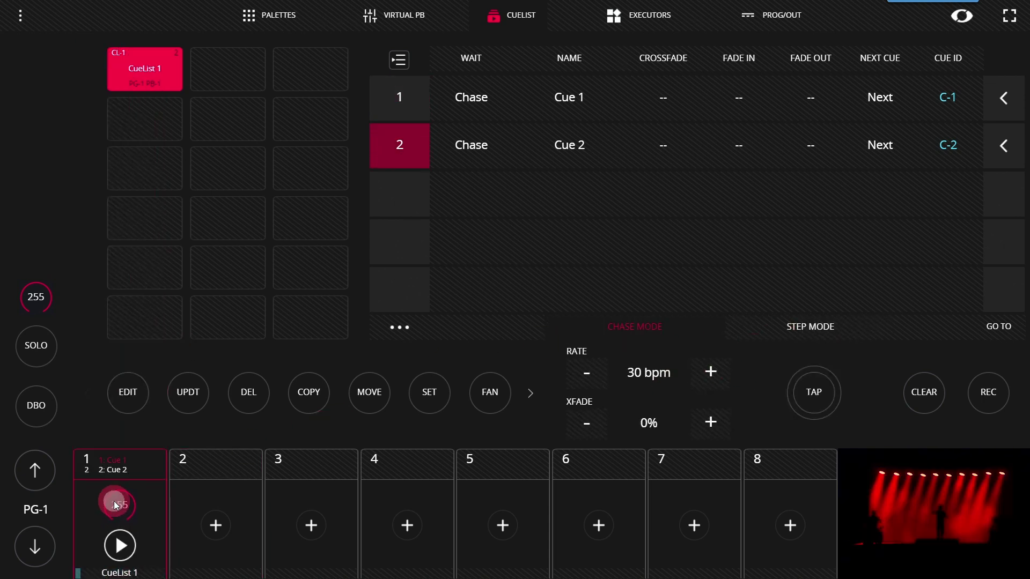
Step: Stop CueList 1 on playback 1 and return the cuelist to step mode
{"action": "left_click", "coordinate": [113, 501]}
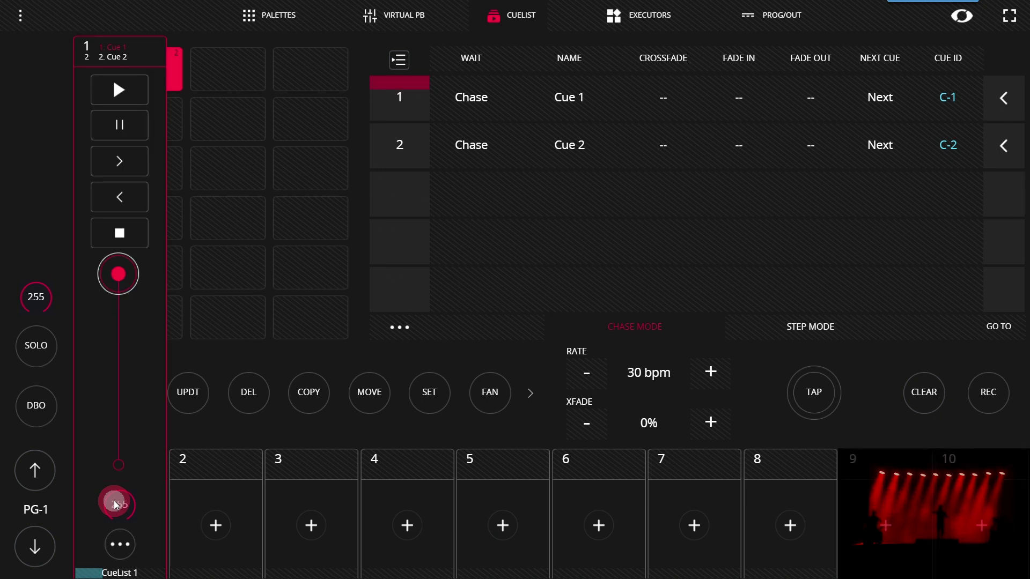
{"action": "left_click", "coordinate": [214, 464]}
{"action": "left_click", "coordinate": [811, 326]}
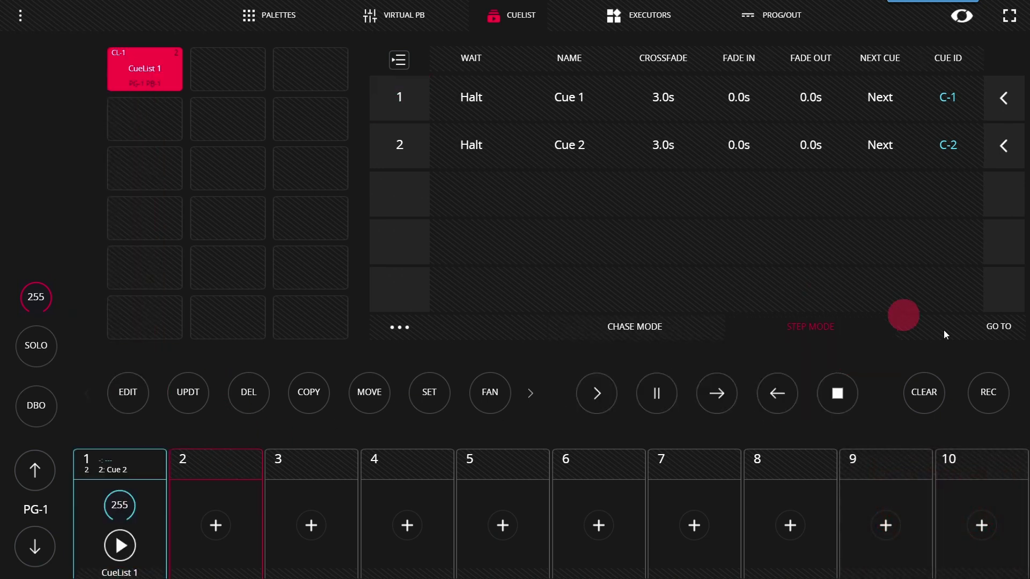
Step: Set Cue 2 as the cue for the next go of CueList 1, and start the cuelist on playback 1
{"action": "left_click", "coordinate": [1004, 326]}
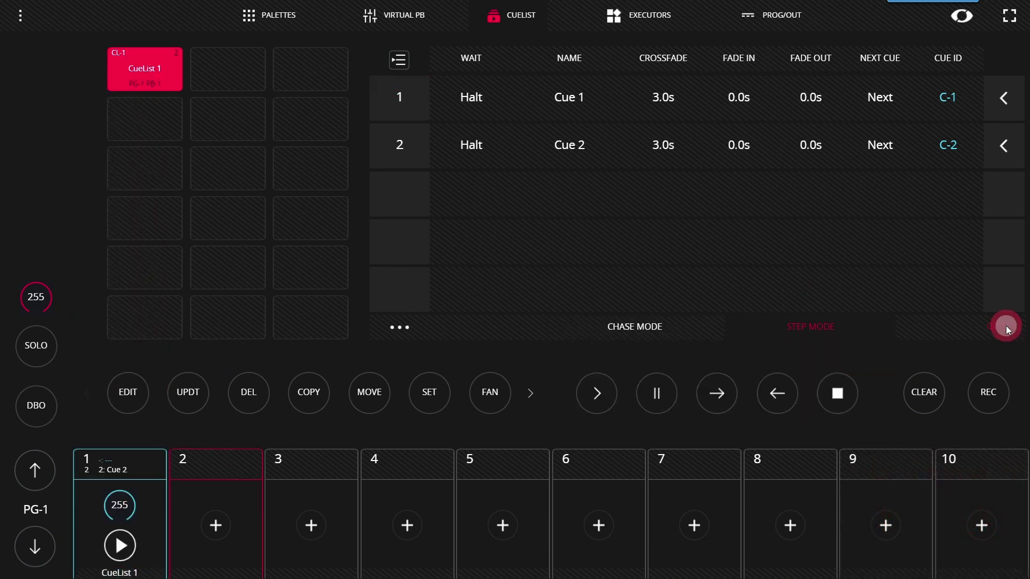
{"action": "left_click", "coordinate": [1006, 327]}
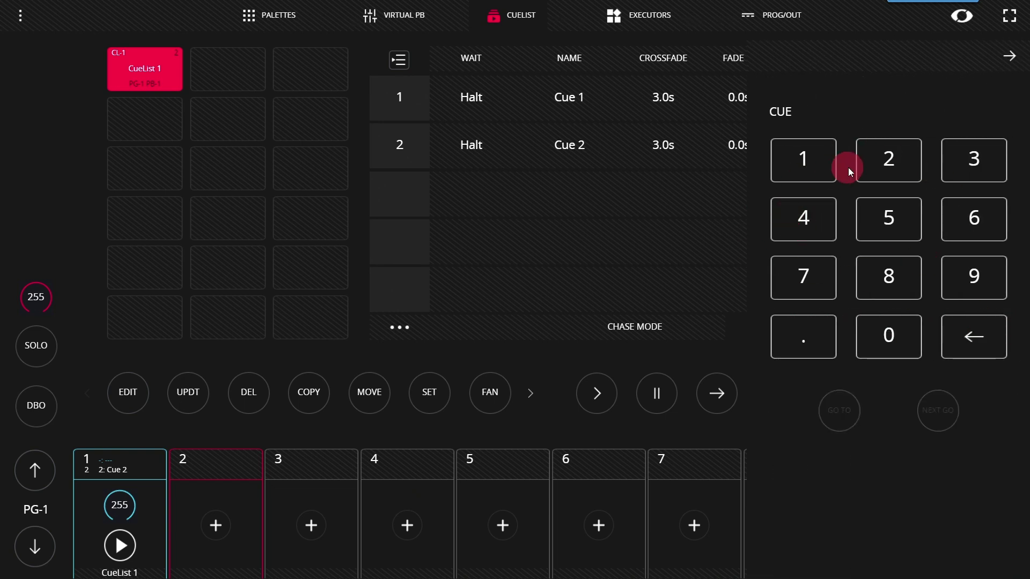
{"action": "left_click", "coordinate": [869, 165]}
{"action": "left_click", "coordinate": [940, 406]}
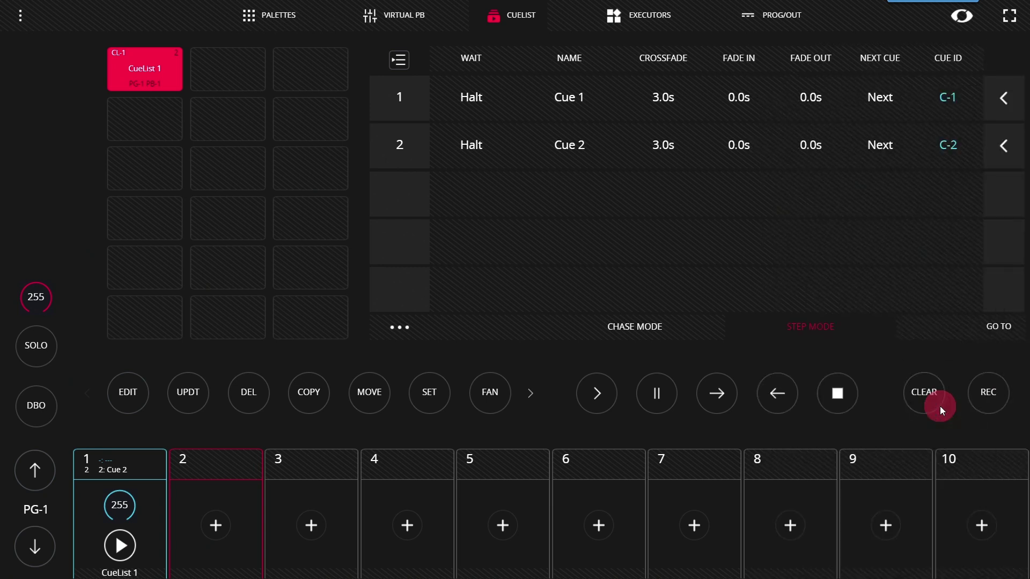
{"action": "left_click", "coordinate": [121, 546]}
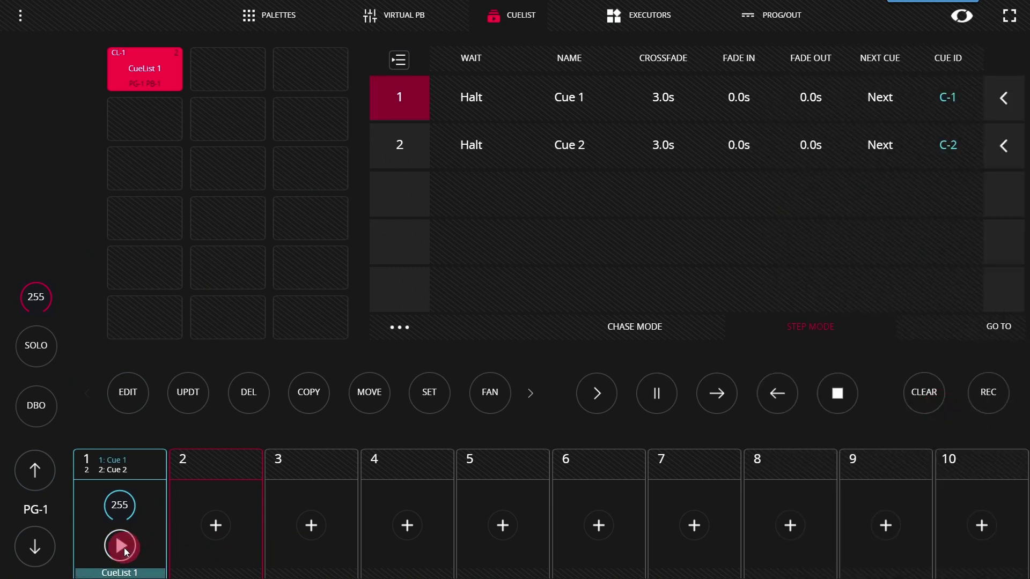